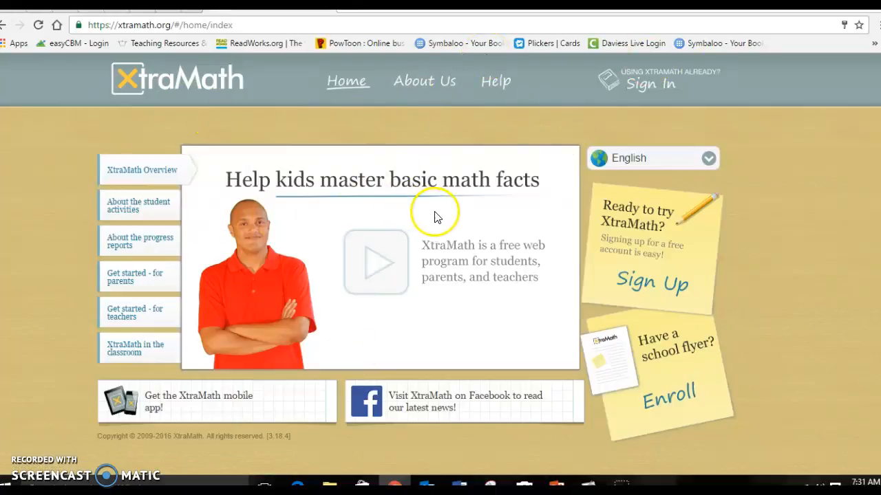
- Open the Sign Up form from the sticky note on the XtraMath home page
click(633, 283)
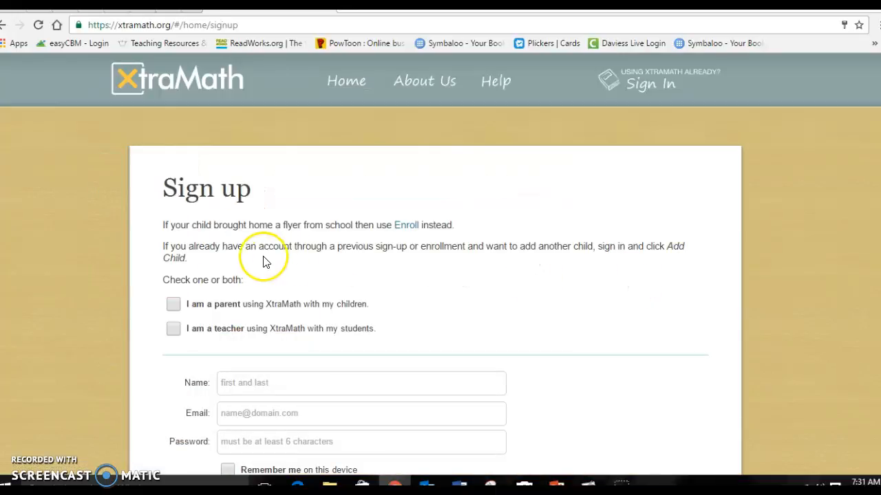
- Scroll the sign-up form, highlighting and then clearing the sentence about using Enroll with a flyer
scroll(229, 268, down, 2)
scroll(229, 267, down, 2)
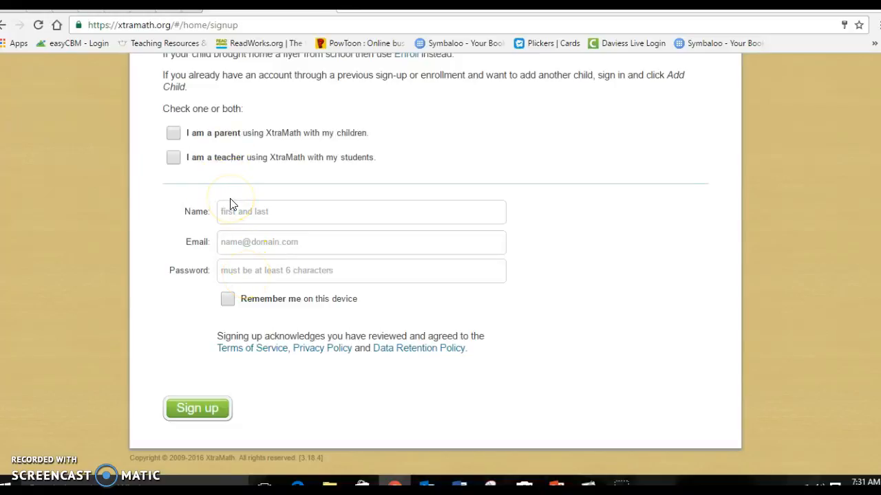
scroll(231, 204, up, 2)
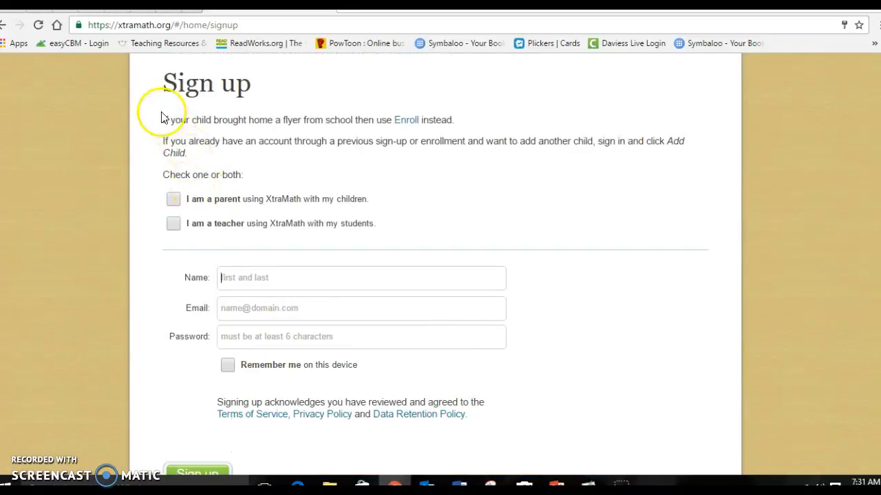
drag(164, 124, 459, 123)
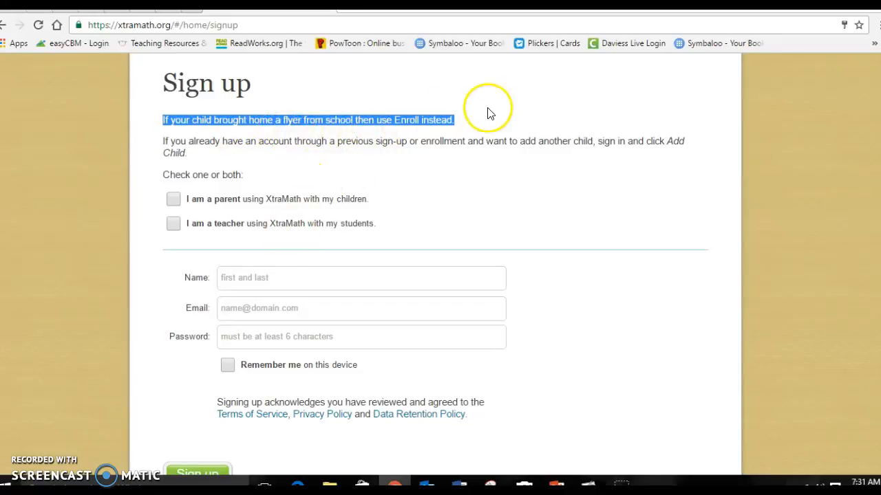
scroll(410, 197, down, 1)
scroll(410, 197, up, 1)
click(404, 180)
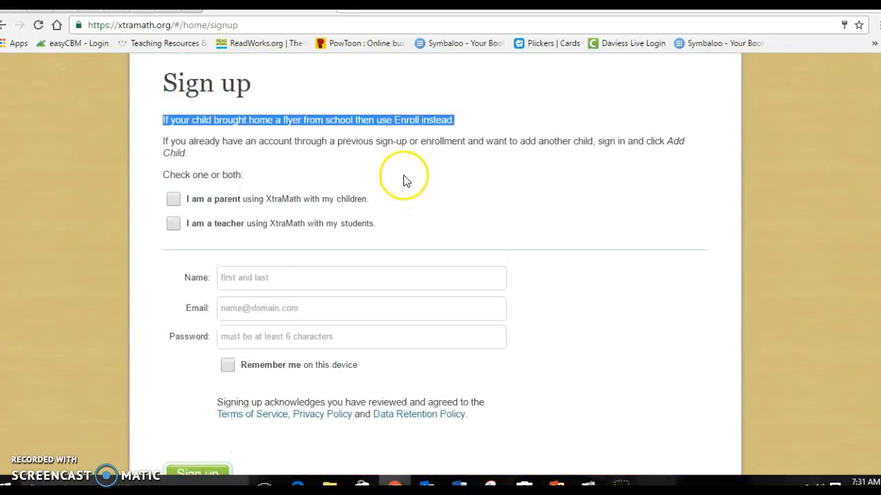
scroll(404, 181, down, 1)
- Click into the Name, Email and Password fields without filling them, dismissing saved suggestions
click(239, 212)
click(250, 242)
click(250, 244)
click(252, 276)
click(164, 278)
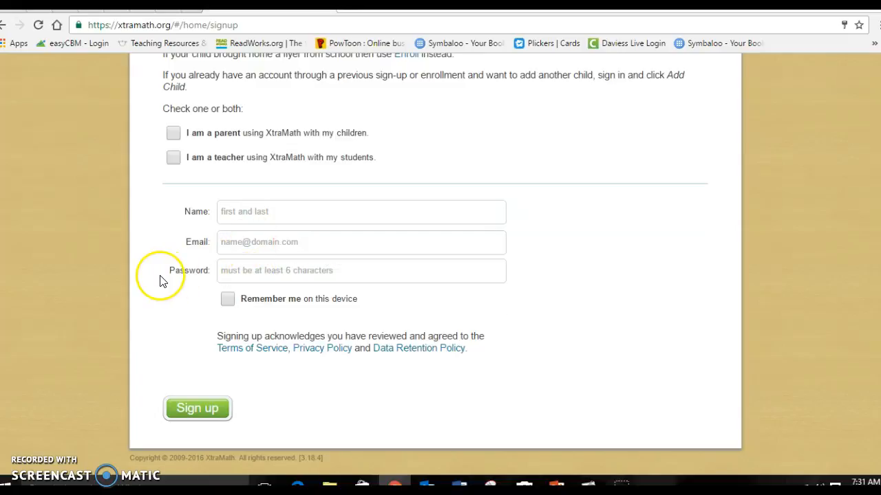
- Return to the XtraMath home page via the logo and go to Sign In
scroll(100, 278, up, 3)
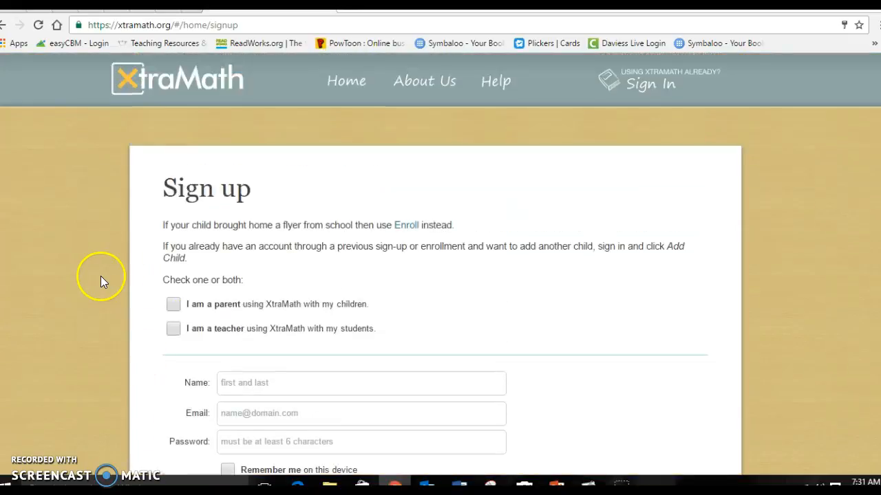
click(164, 83)
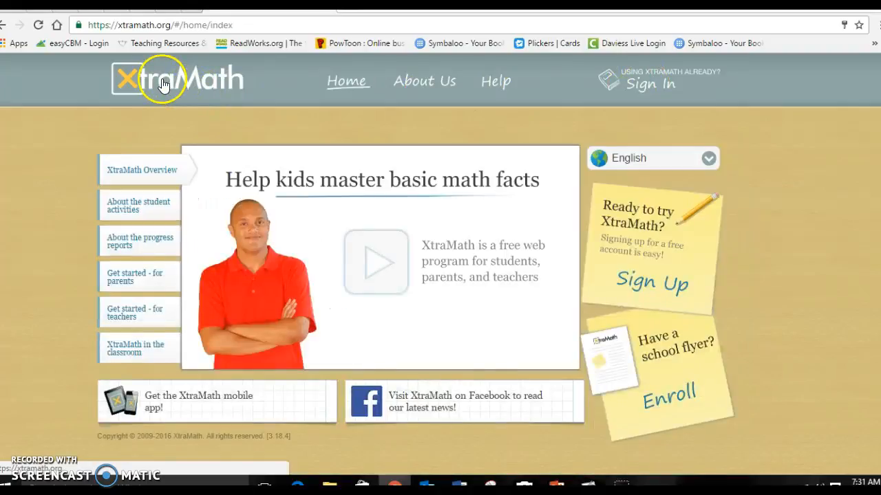
click(642, 89)
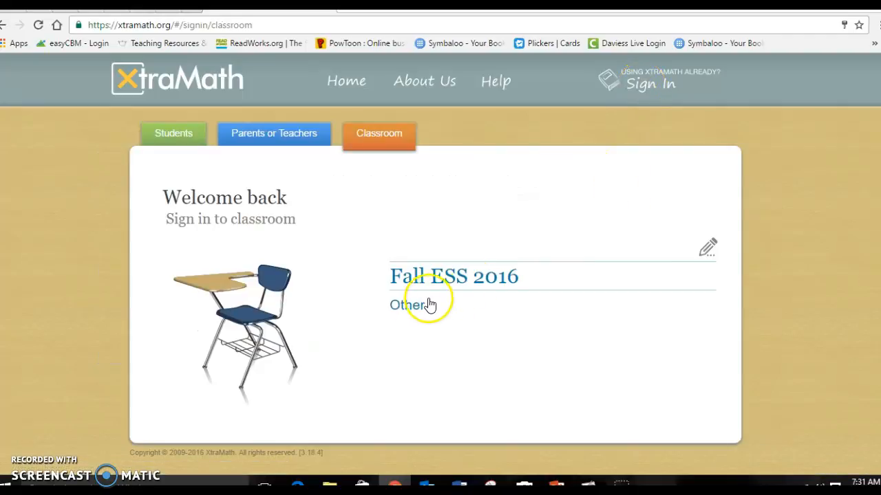
- On the Students sign-in form, autofill Email with the saved teacher address
click(188, 138)
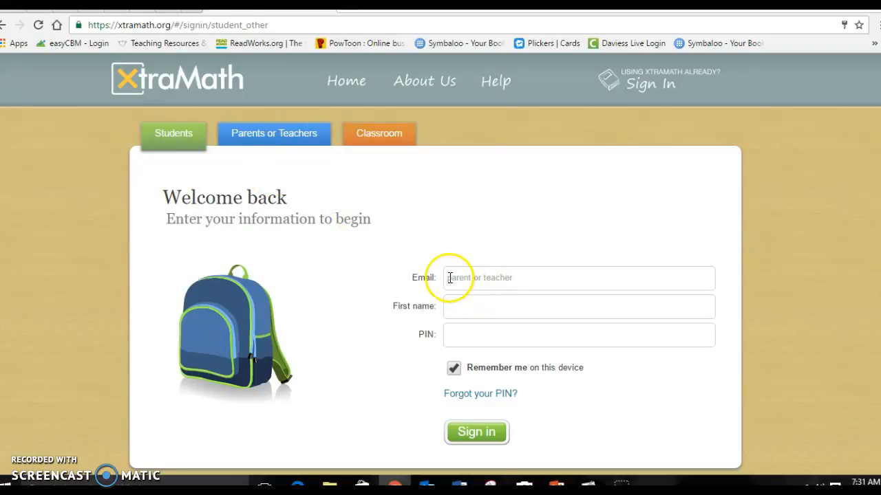
click(542, 278)
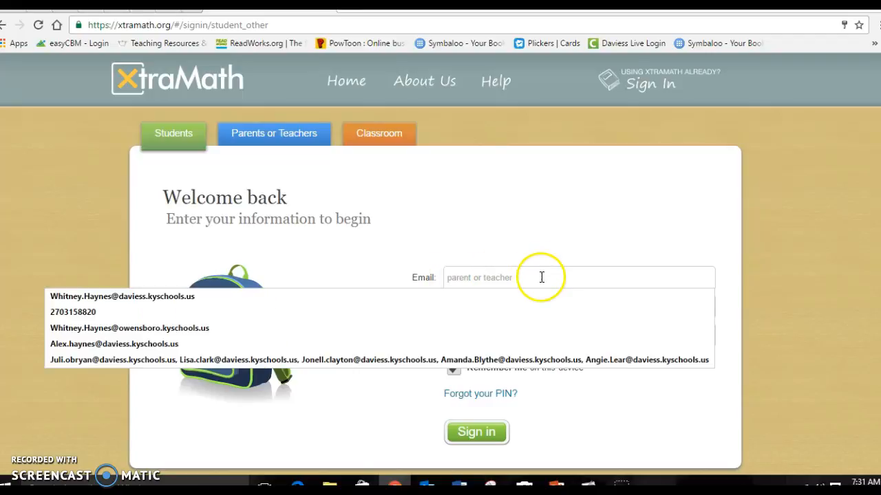
click(485, 233)
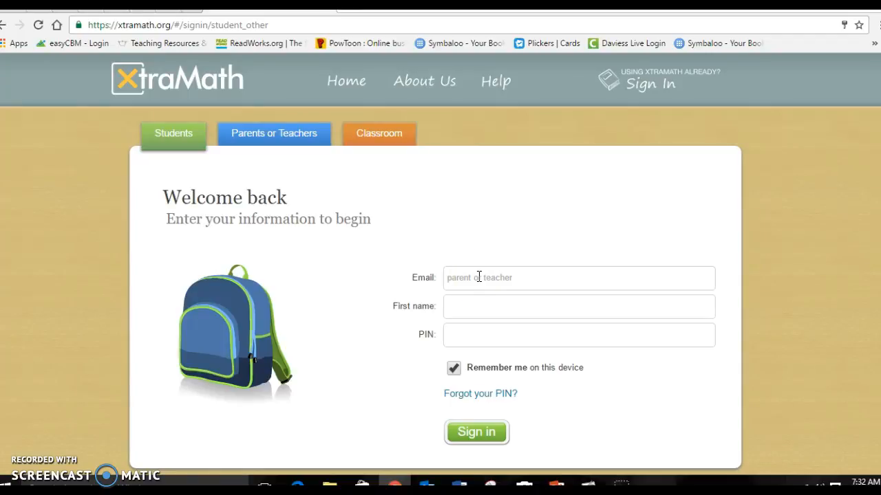
click(479, 277)
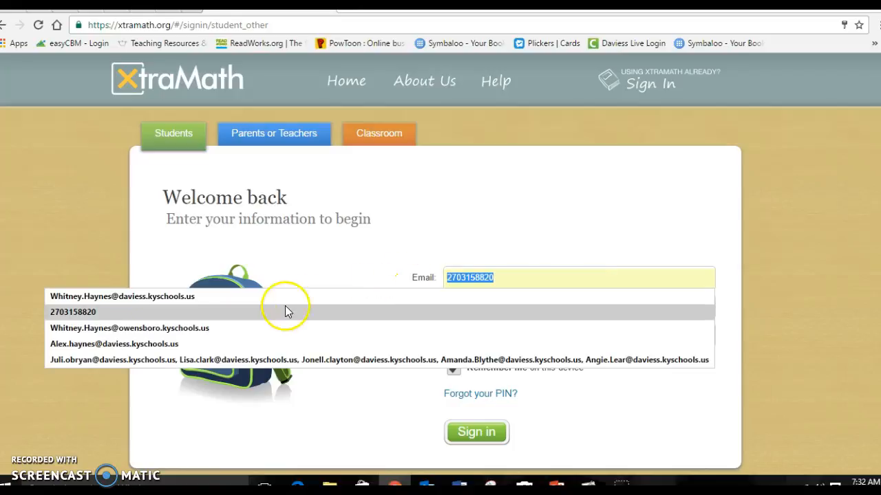
click(221, 306)
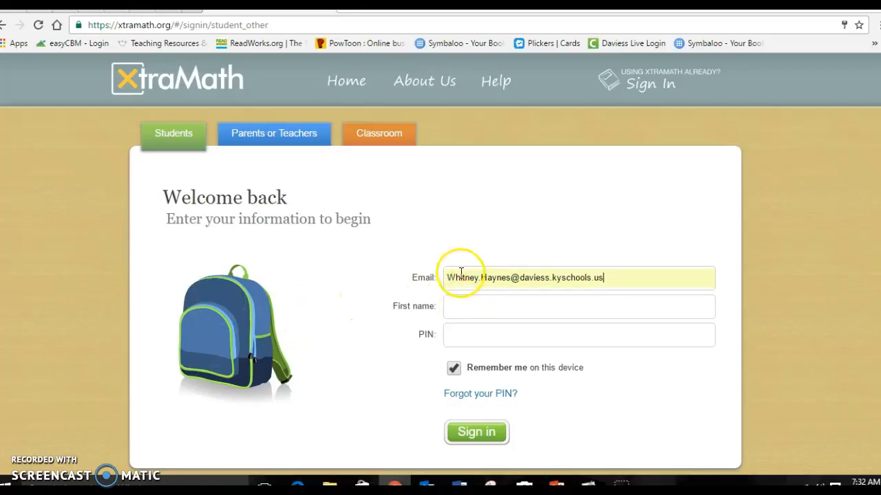
- Pass the First name and PIN fields, then choose Parents or Teachers and Other..
click(480, 304)
click(475, 331)
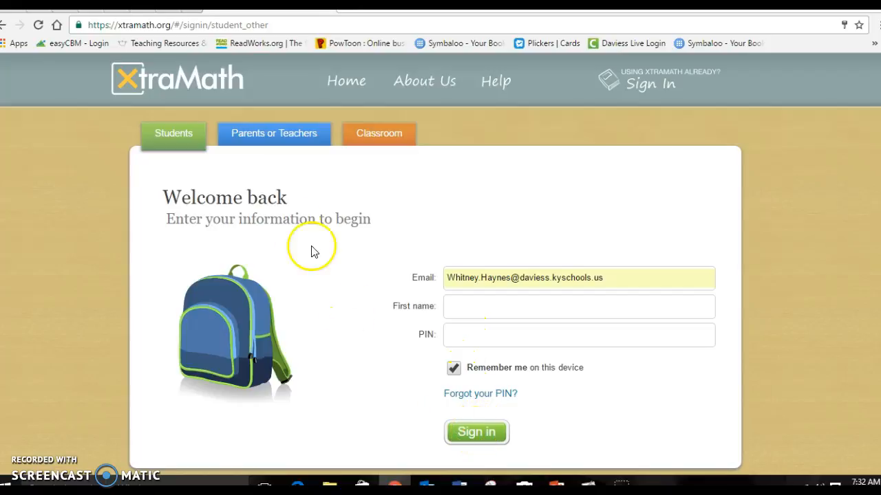
click(279, 131)
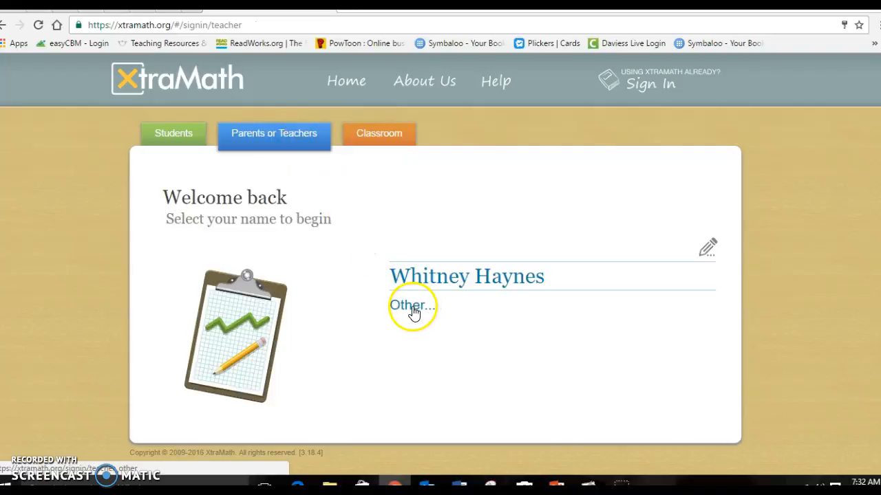
click(411, 308)
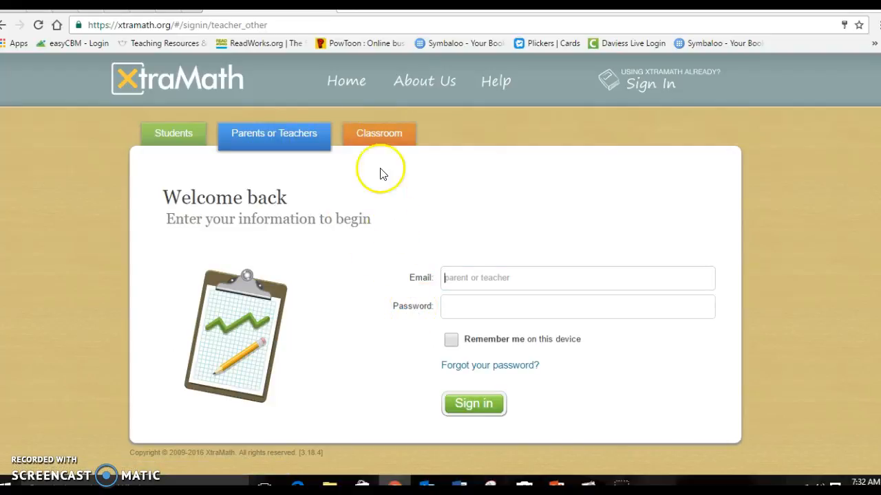
- Authorize Classroom Setup with the saved teacher email and password, then open Fall ESS 2016
click(378, 137)
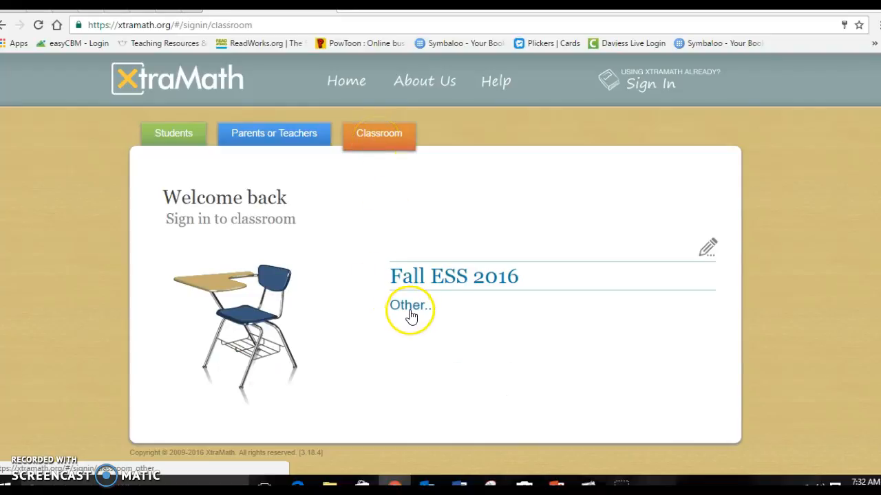
click(412, 314)
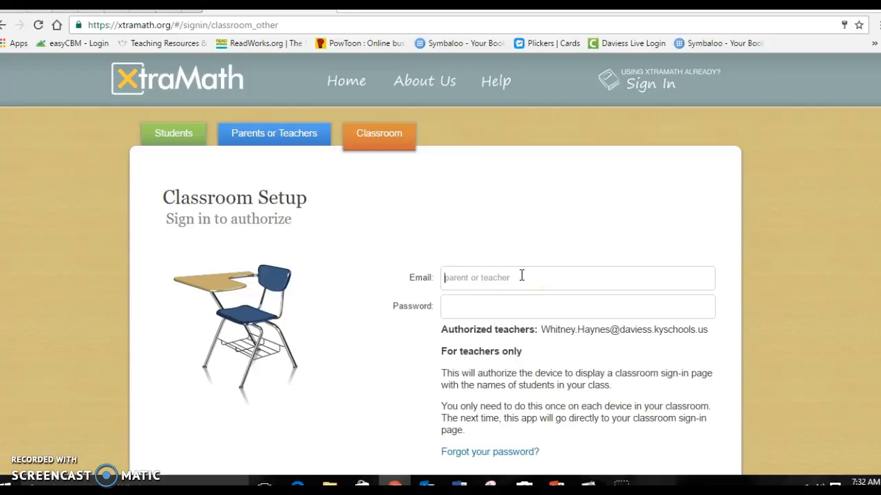
click(472, 276)
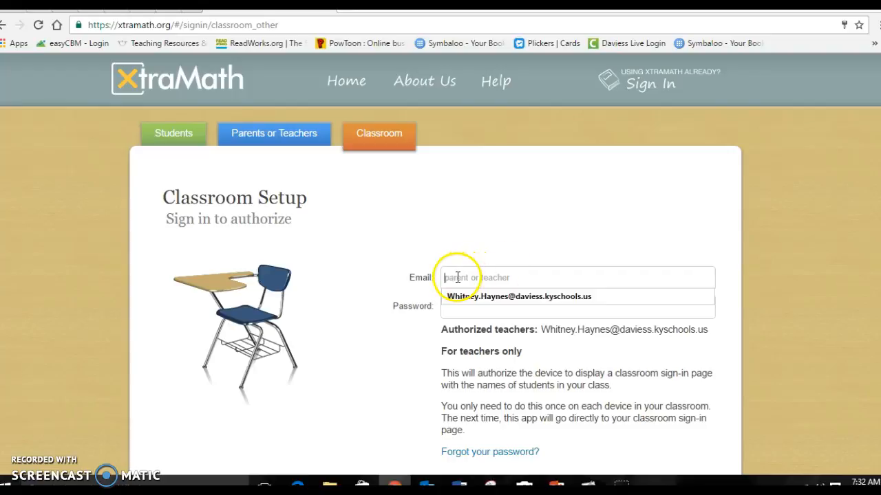
click(462, 300)
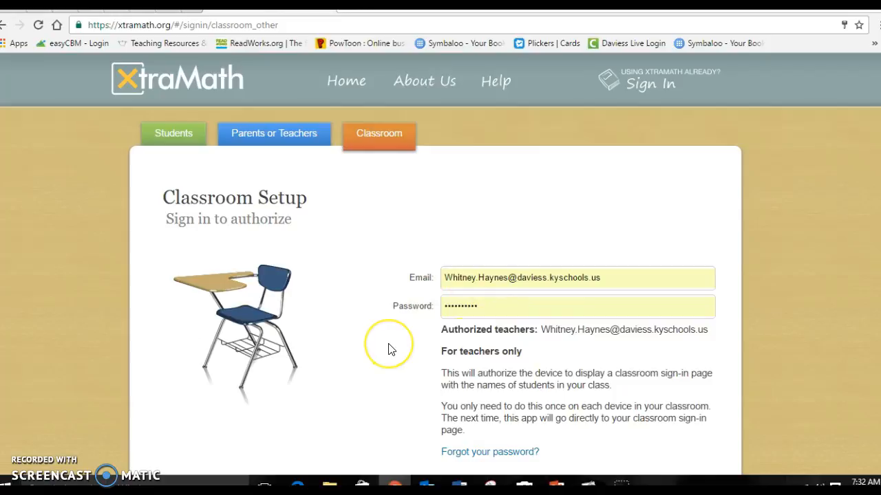
scroll(441, 385, down, 1)
click(481, 414)
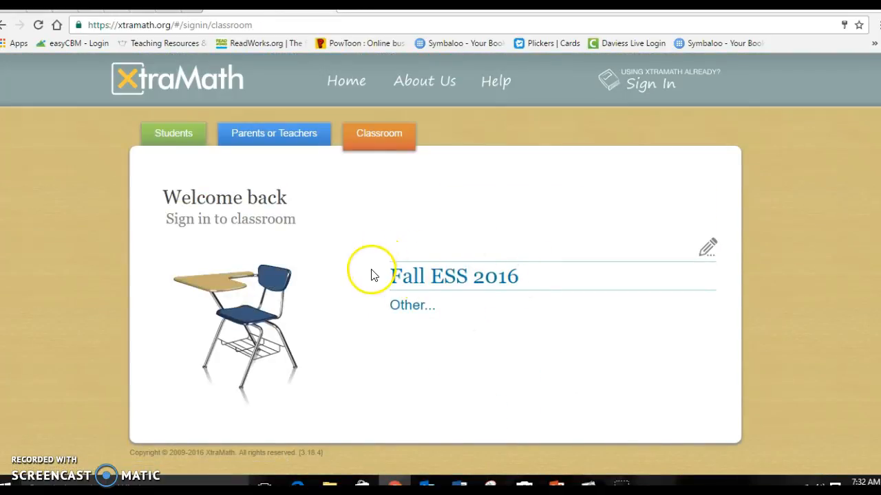
click(444, 276)
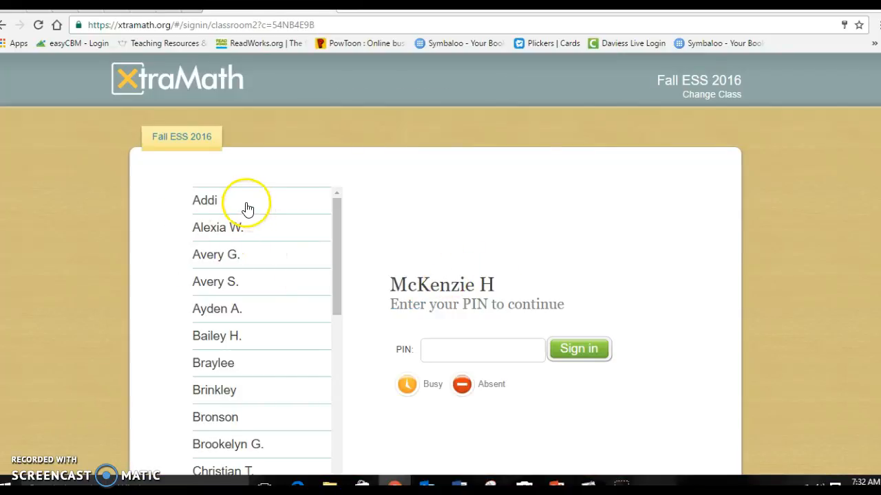
- Browse the Fall ESS 2016 roster, pick a student and the PIN box, then go back
scroll(251, 226, down, 3)
scroll(259, 267, down, 4)
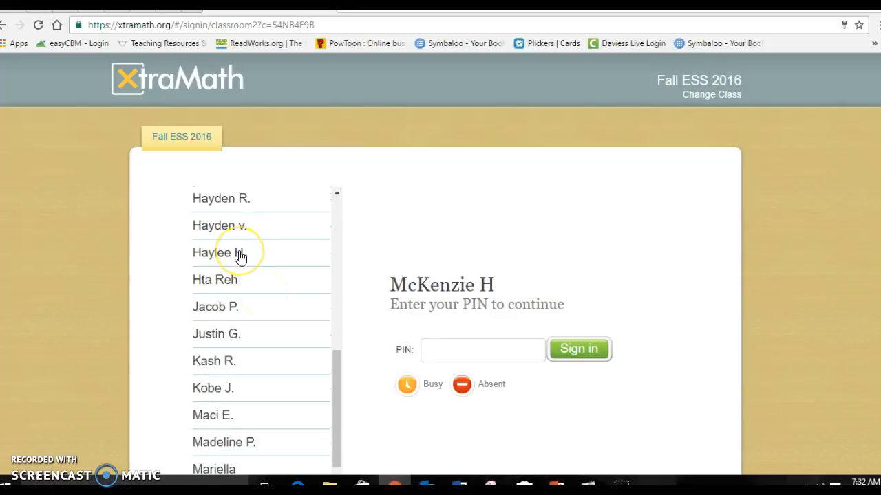
click(239, 255)
click(434, 355)
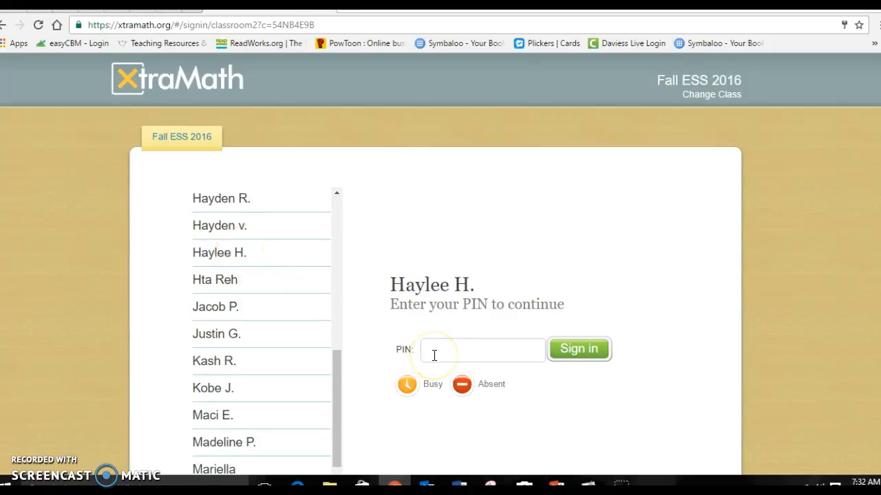
scroll(255, 298, down, 3)
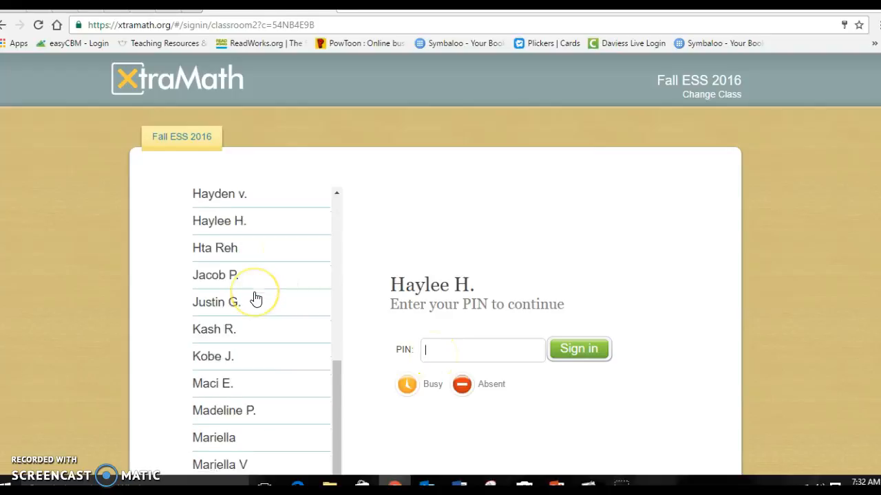
scroll(255, 299, down, 3)
scroll(255, 298, up, 7)
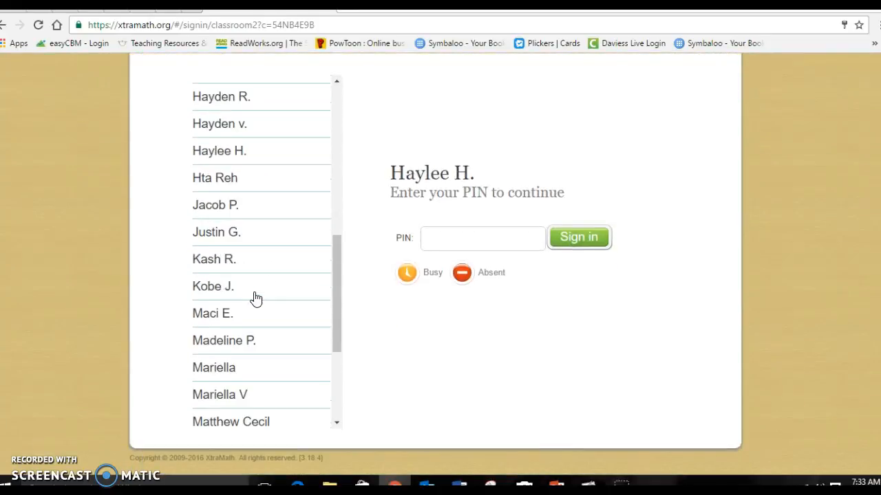
scroll(256, 299, up, 3)
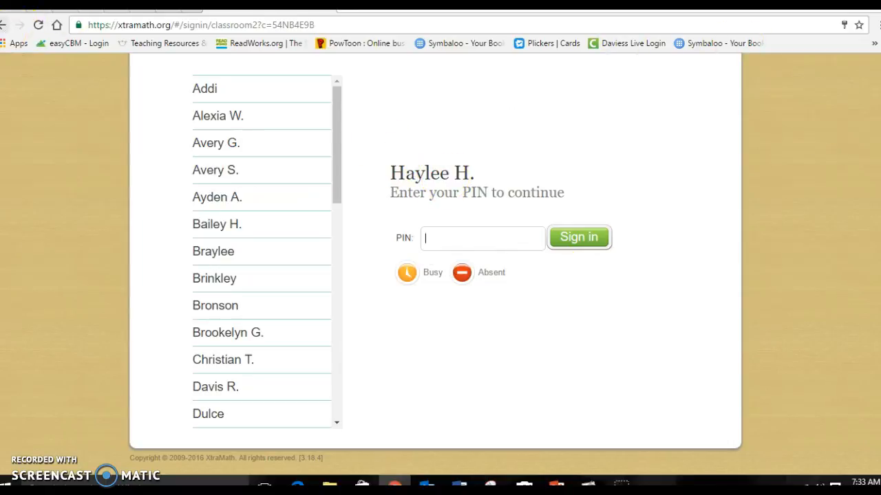
click(3, 26)
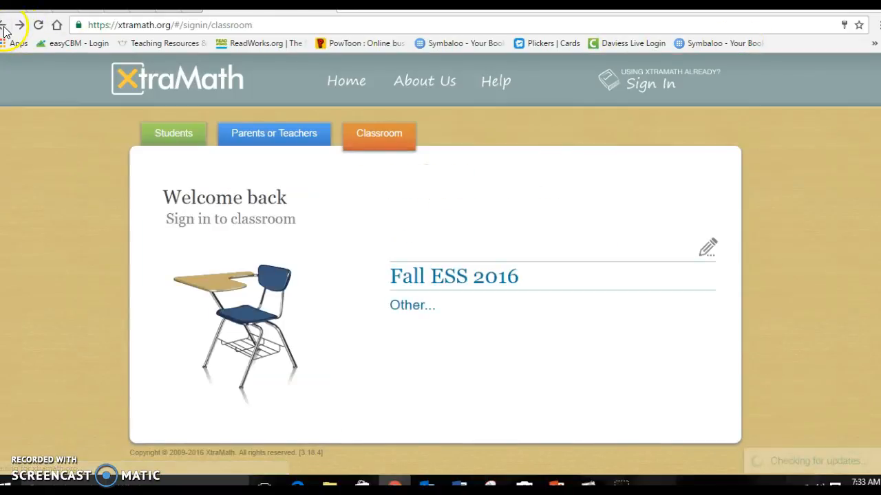
- Sign in as a teacher using the saved email and password login
click(265, 135)
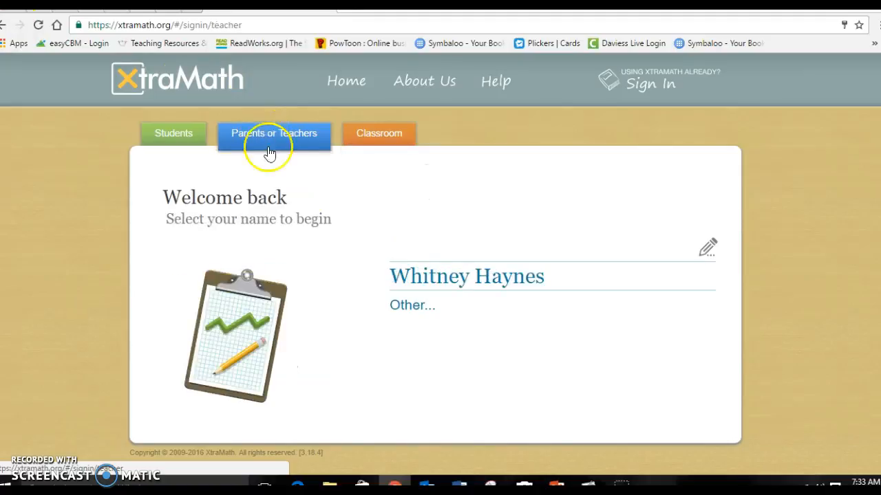
click(411, 308)
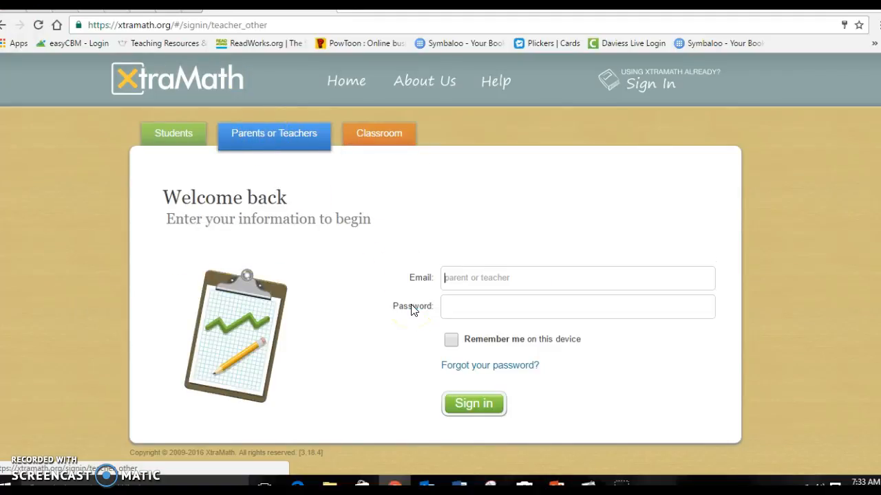
click(468, 275)
click(468, 298)
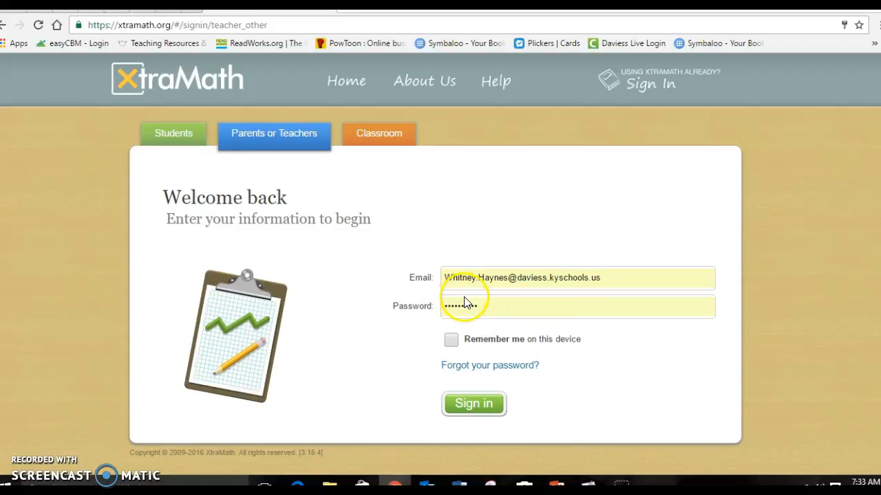
click(482, 410)
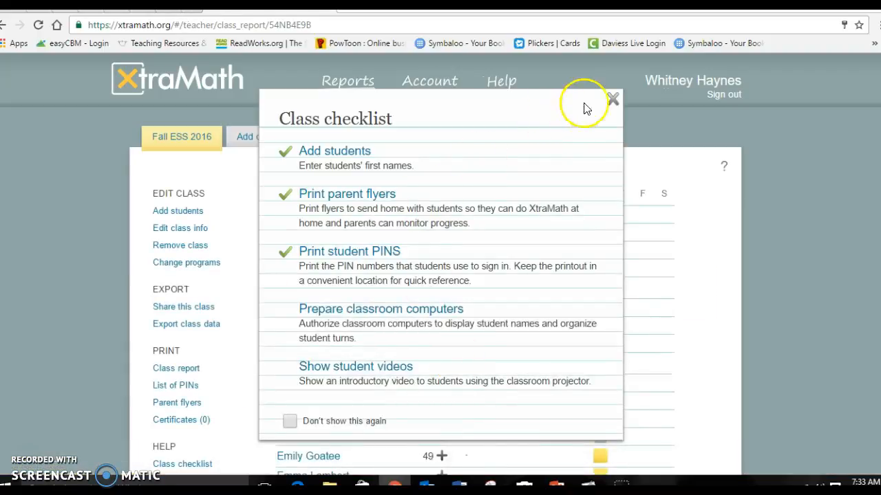
- Close the class checklist, scroll the Fall ESS 2016 report, and open Add class
click(611, 99)
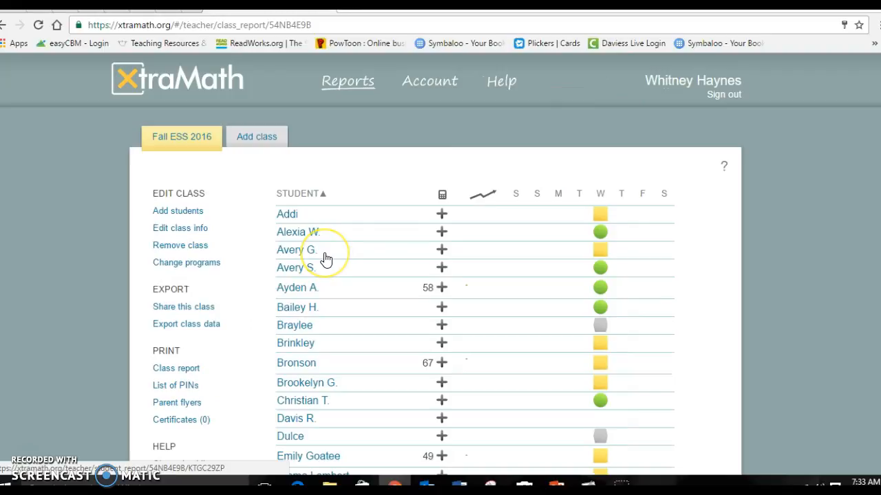
scroll(324, 258, down, 3)
scroll(324, 258, up, 3)
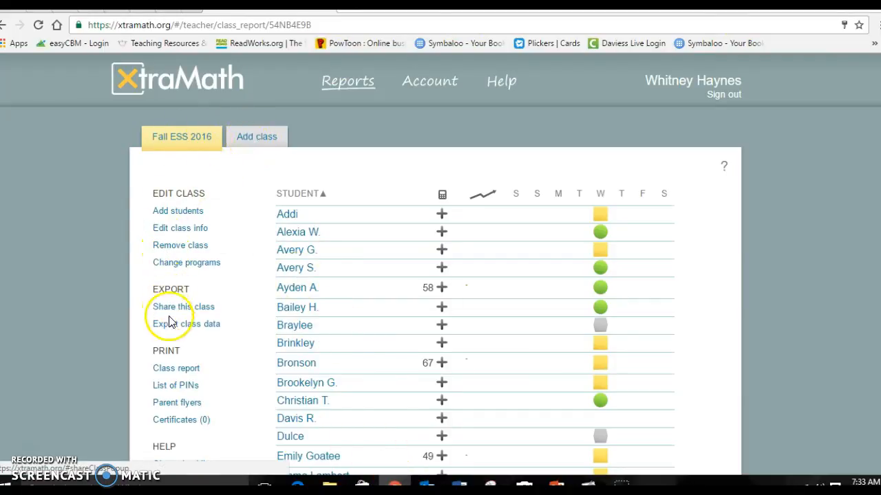
click(254, 142)
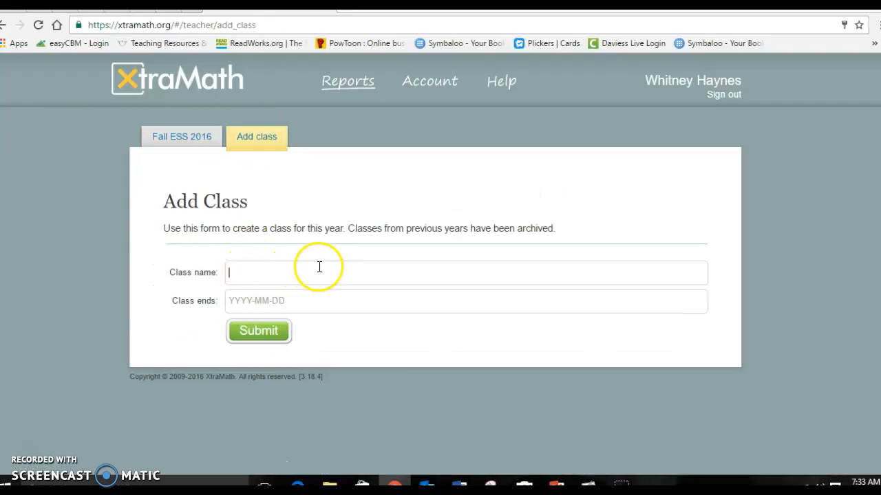
- Submit a new class named Demo Class ending 2017-01-01
click(290, 303)
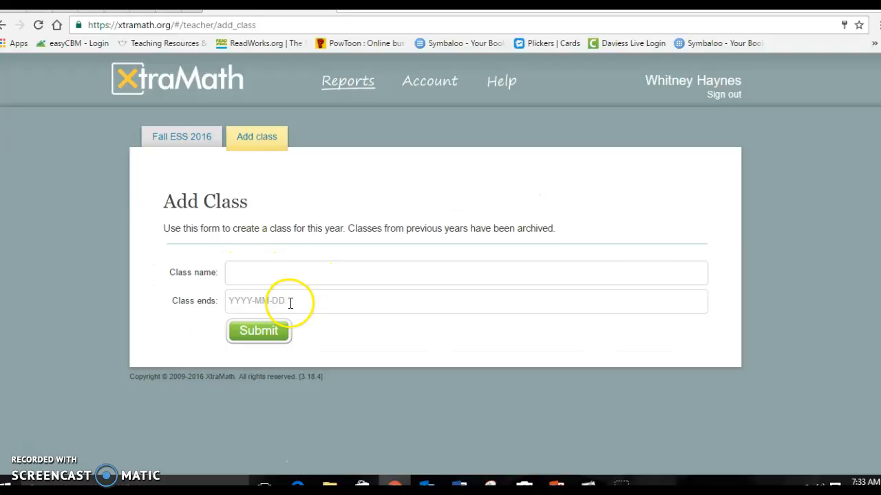
click(278, 276)
click(271, 296)
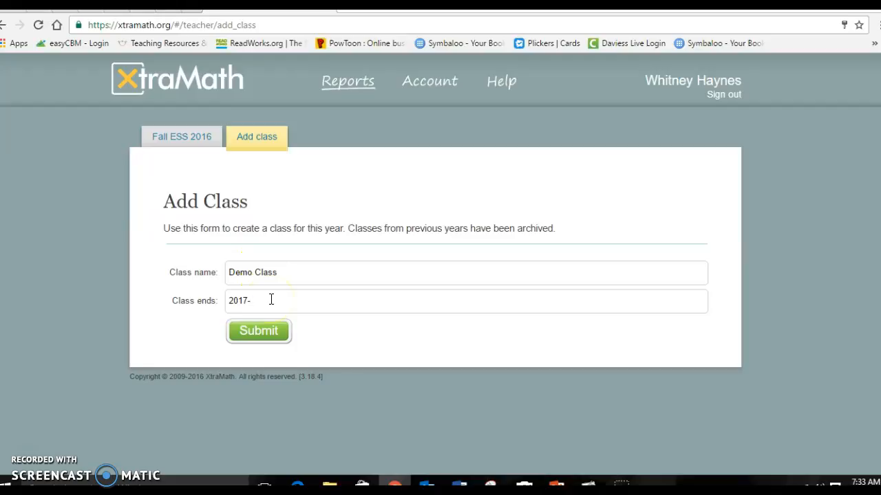
click(274, 330)
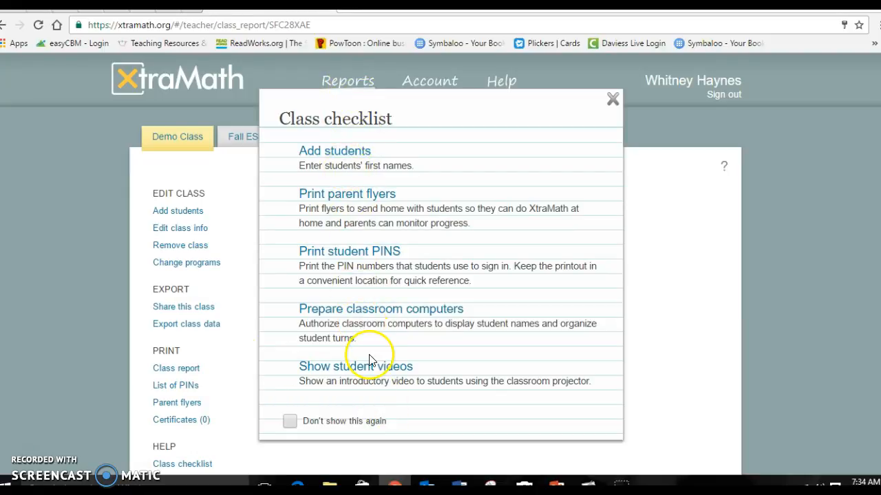
- Add the first student with a first name, grade 2, and a custom PIN
click(347, 155)
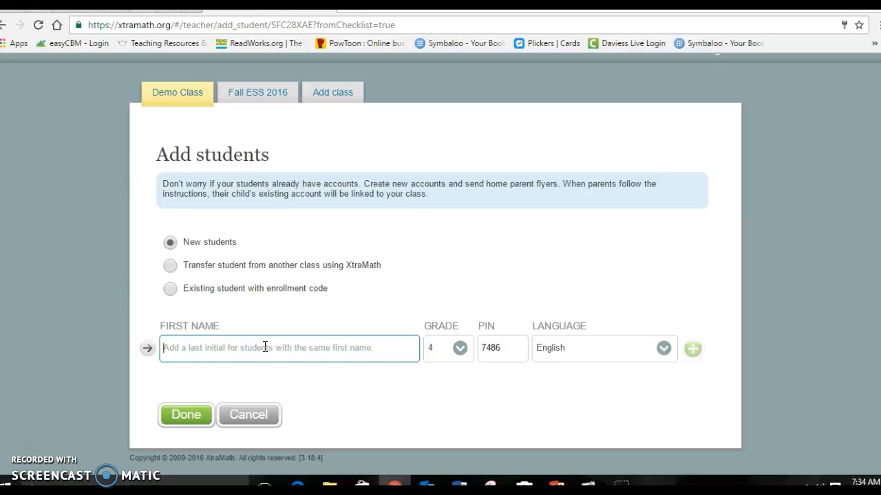
text(Becky C.)
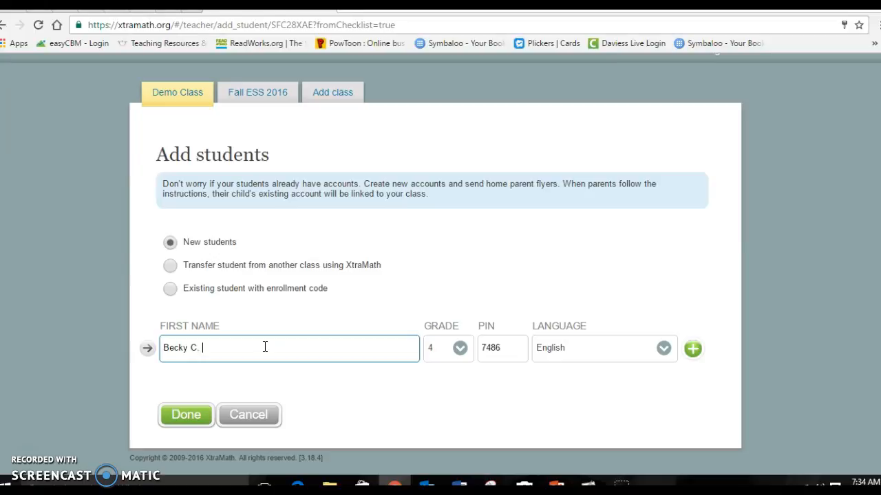
click(459, 349)
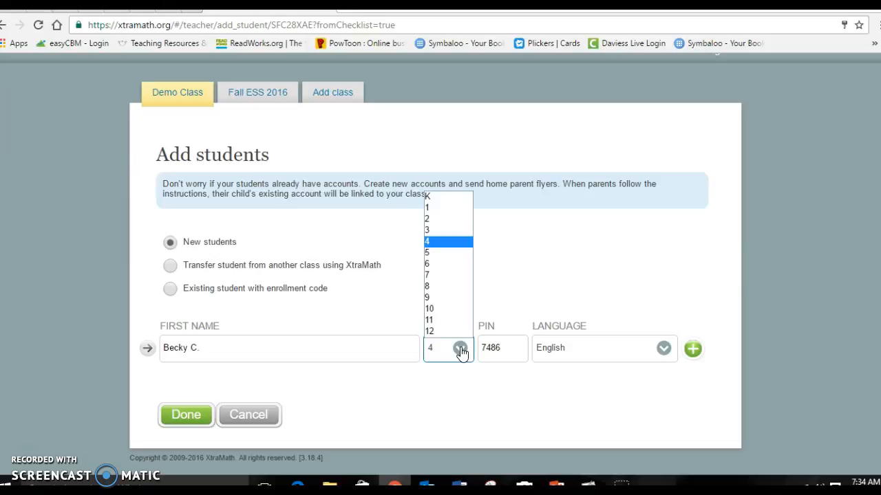
click(448, 219)
drag(513, 353, 470, 352)
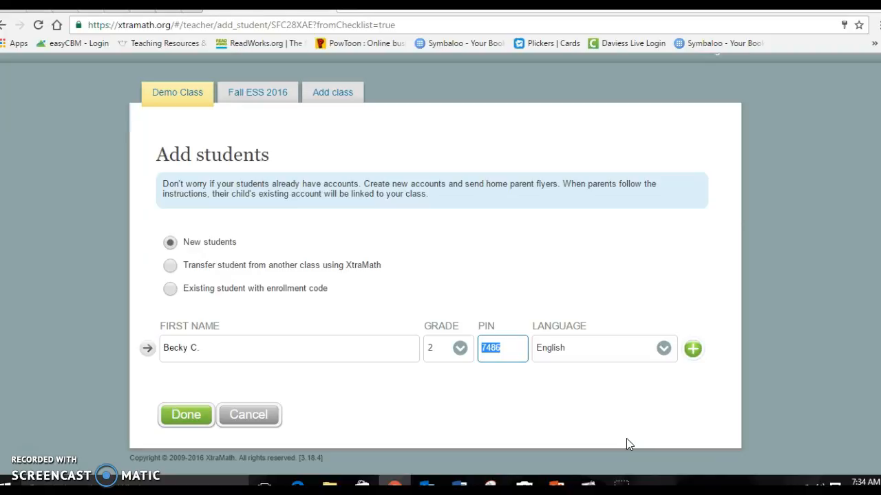
text(0000)
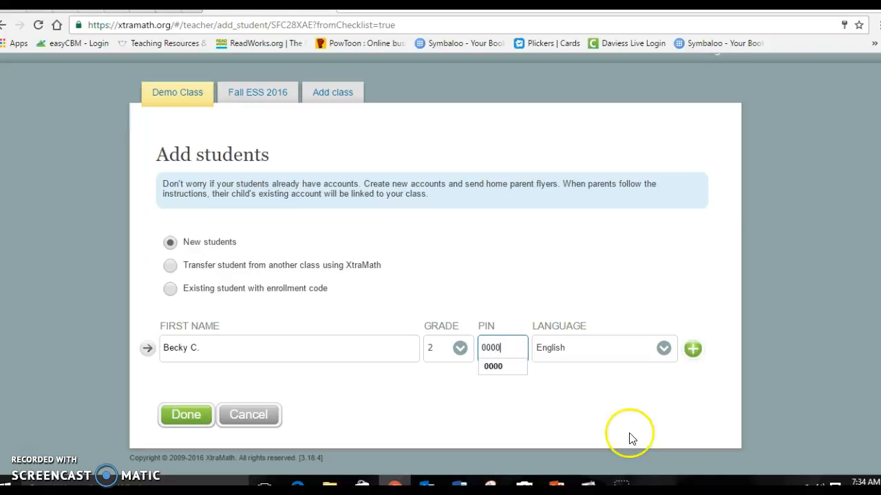
click(692, 351)
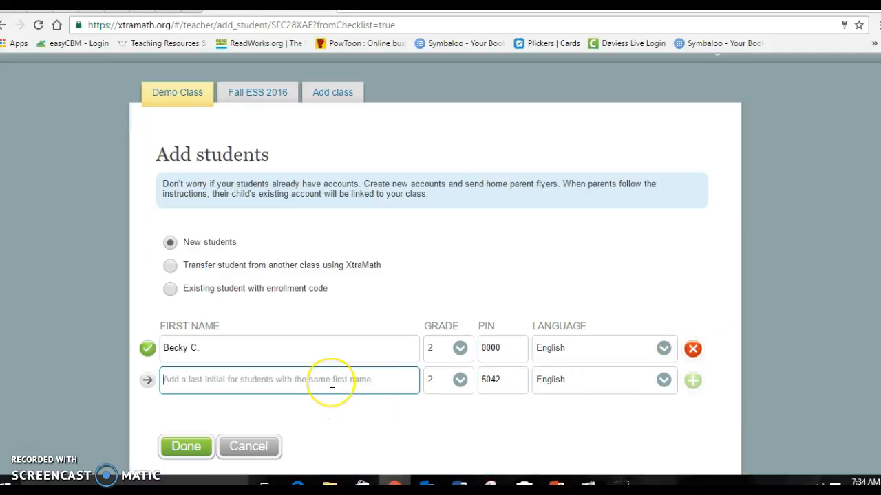
- Add a second grade-2 student, fix the duplicate PIN, and finish with Done
text(Heather)
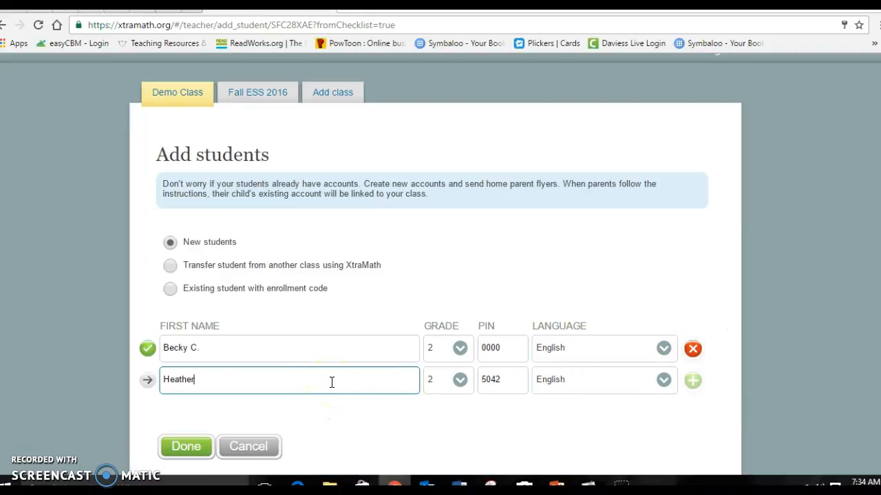
key(Tab)
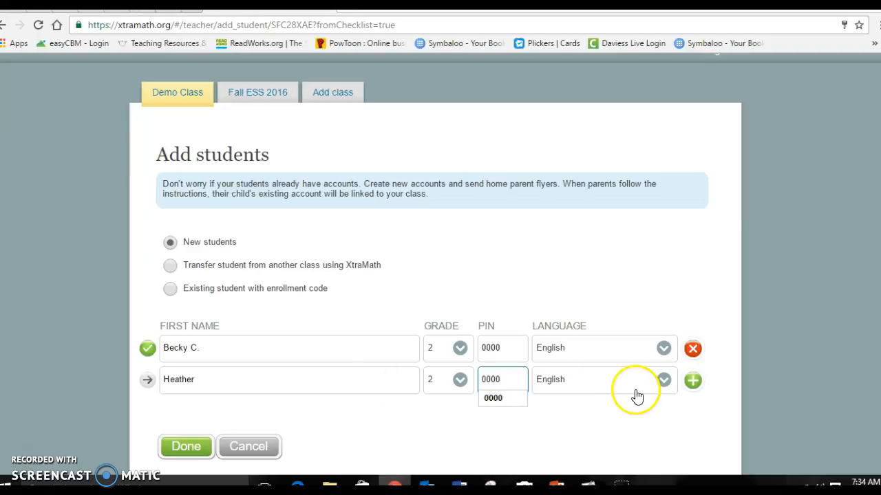
click(692, 382)
drag(480, 411, 472, 377)
click(508, 378)
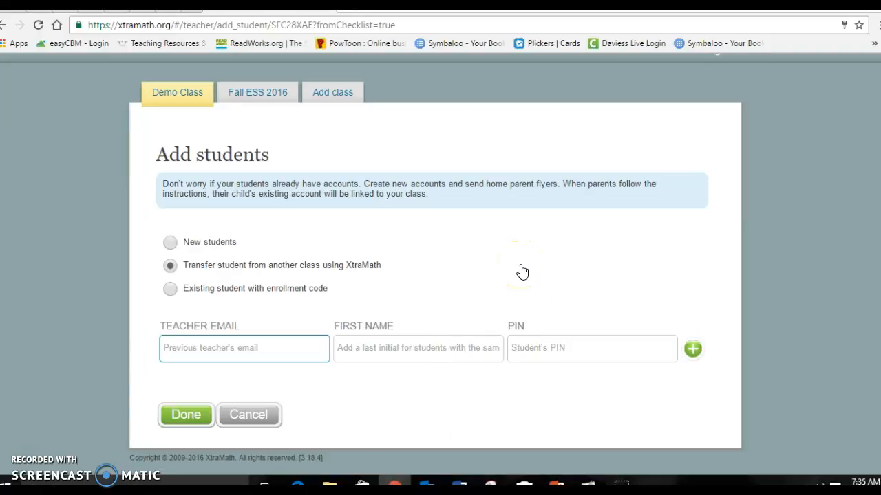
click(199, 245)
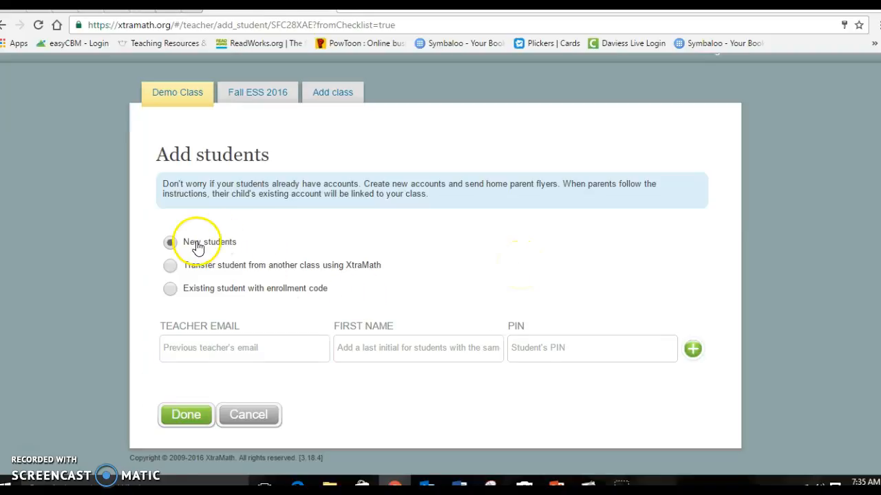
scroll(572, 308, down, 1)
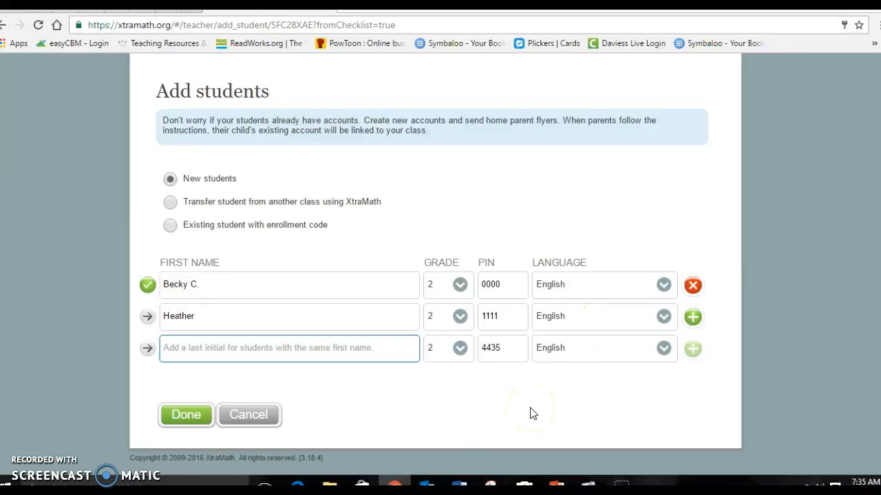
click(184, 414)
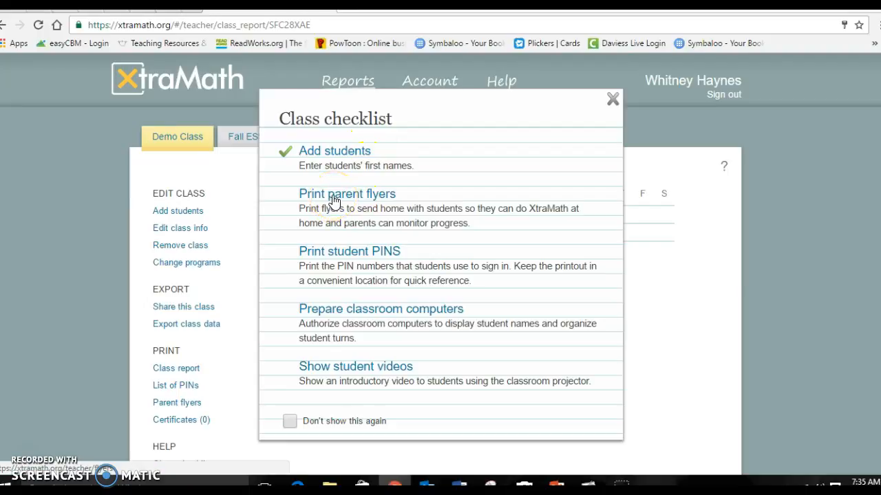
- Generate the Demo Class parent flyers PDF and highlight a student name on it
click(333, 200)
click(664, 228)
scroll(349, 252, down, 1)
scroll(337, 251, up, 1)
drag(273, 199, 319, 202)
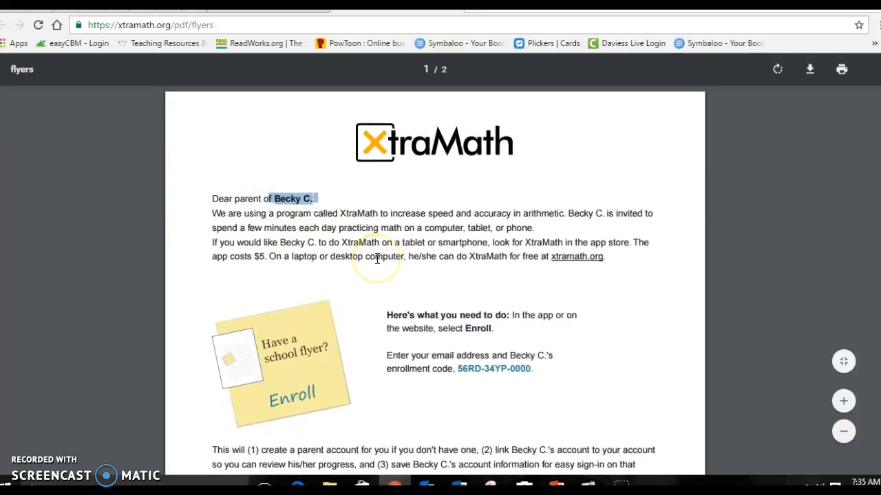
- Scroll through the flyer PDF and return to the Print Flyer(s) page
scroll(377, 259, down, 2)
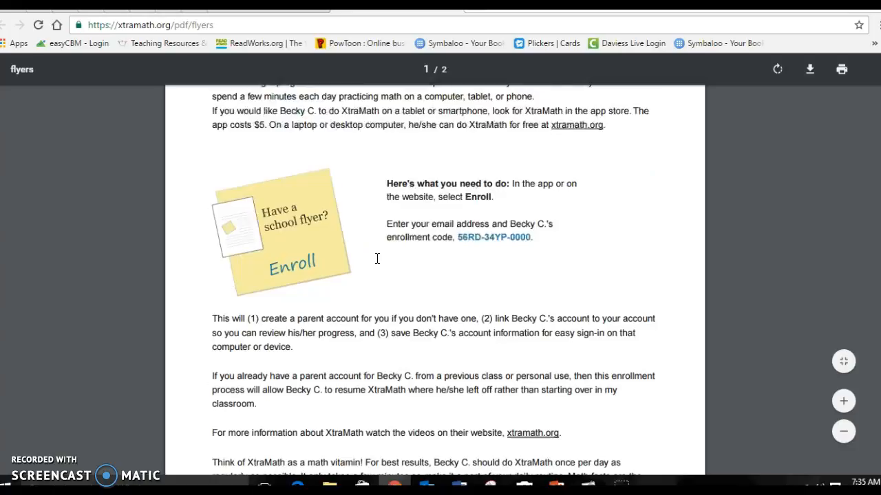
scroll(377, 258, down, 2)
scroll(376, 258, up, 3)
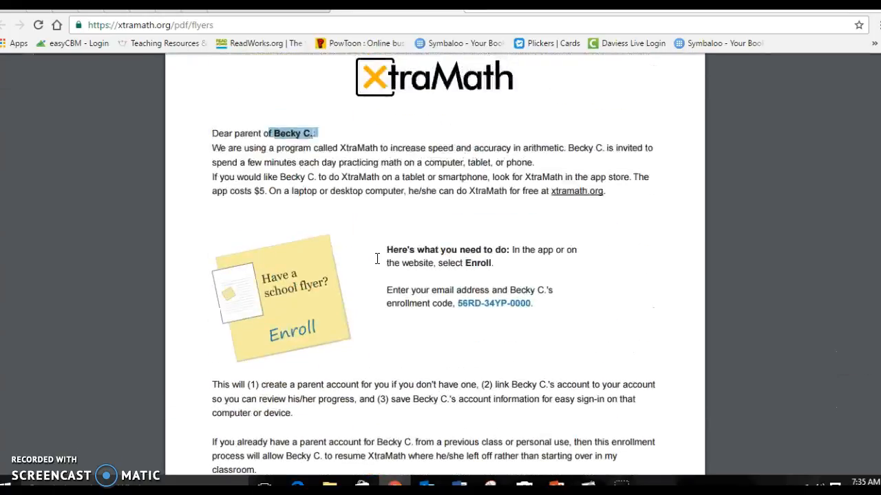
scroll(377, 259, up, 1)
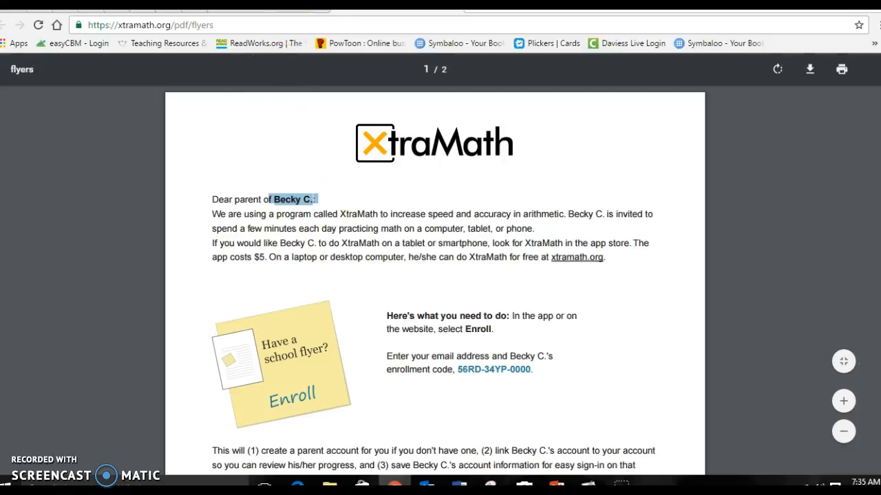
click(305, 8)
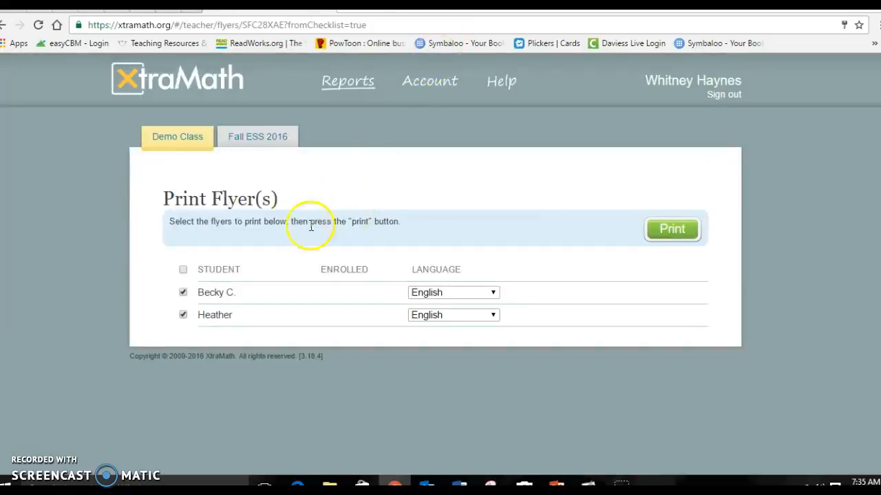
click(169, 141)
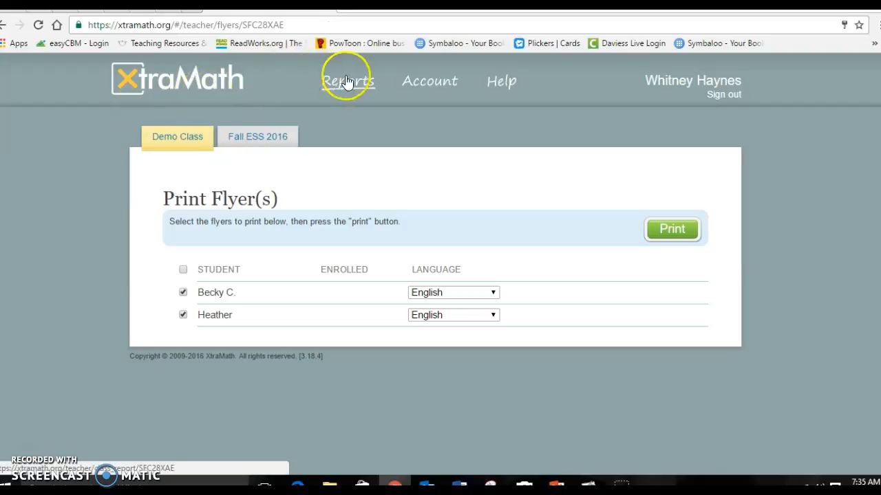
- Preview the Demo Class classroom sign-in page from the Classroom tab
click(178, 86)
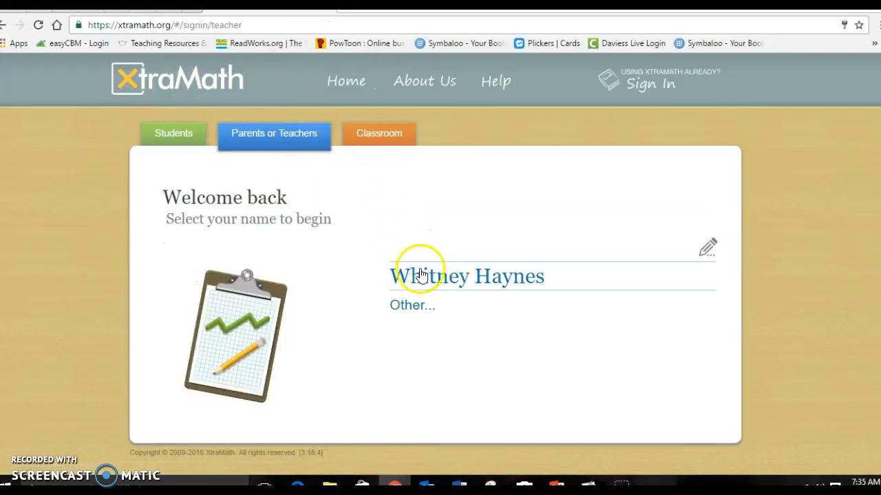
click(363, 136)
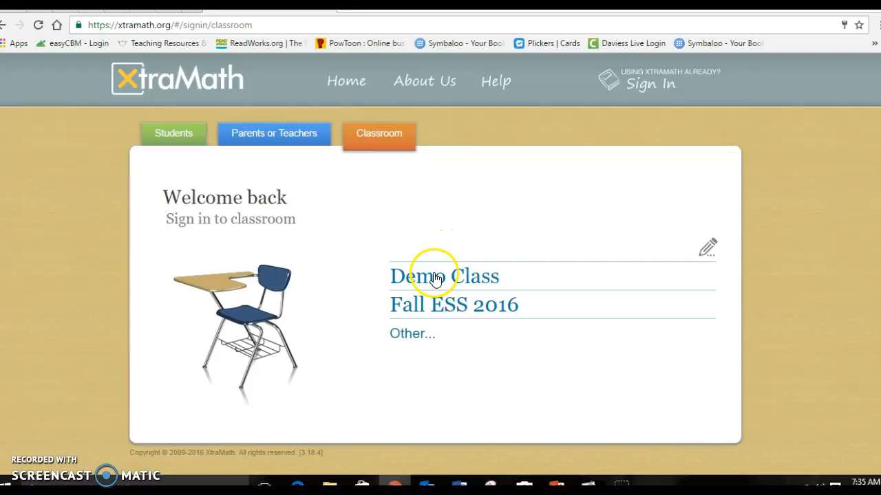
click(435, 274)
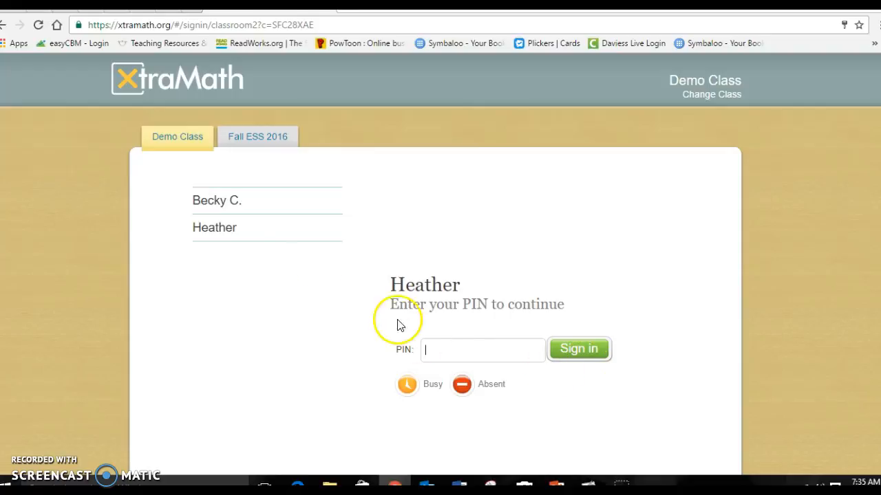
- Return home and sign back in under Parents or Teachers to the class report
click(201, 98)
click(677, 90)
click(246, 143)
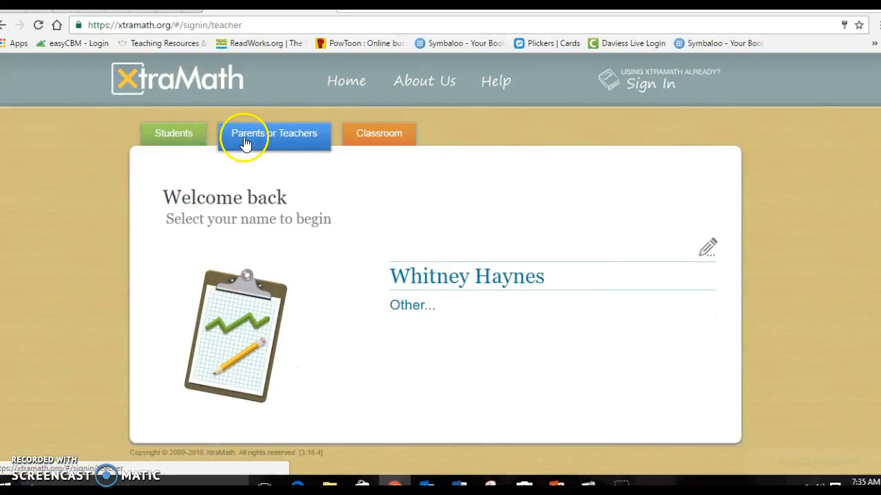
click(436, 281)
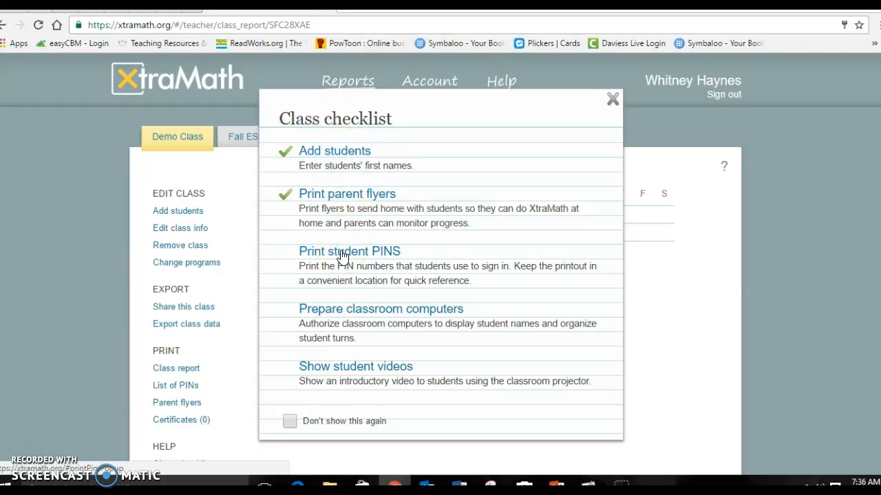
- Print the Demo Class PIN sheets, review the names and PINs, then close the PDF tab
click(343, 256)
click(368, 283)
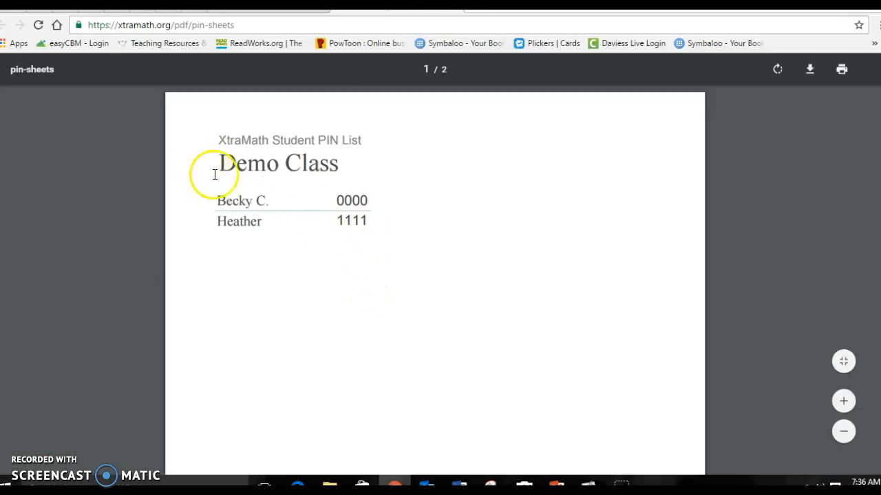
drag(214, 201, 377, 238)
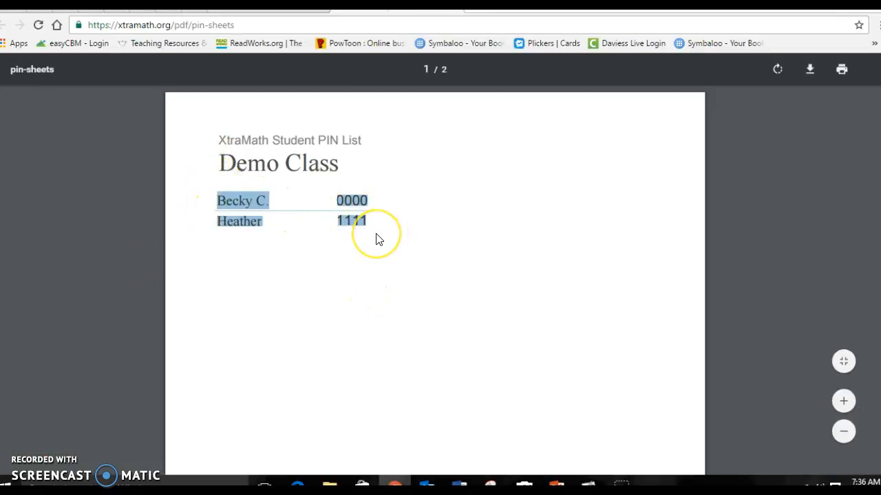
scroll(377, 238, down, 10)
drag(208, 131, 474, 177)
click(444, 220)
scroll(444, 220, up, 5)
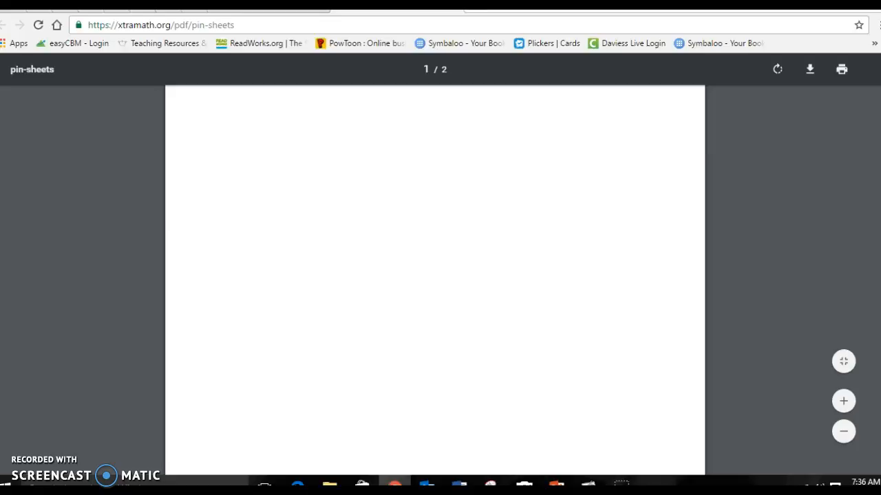
click(455, 5)
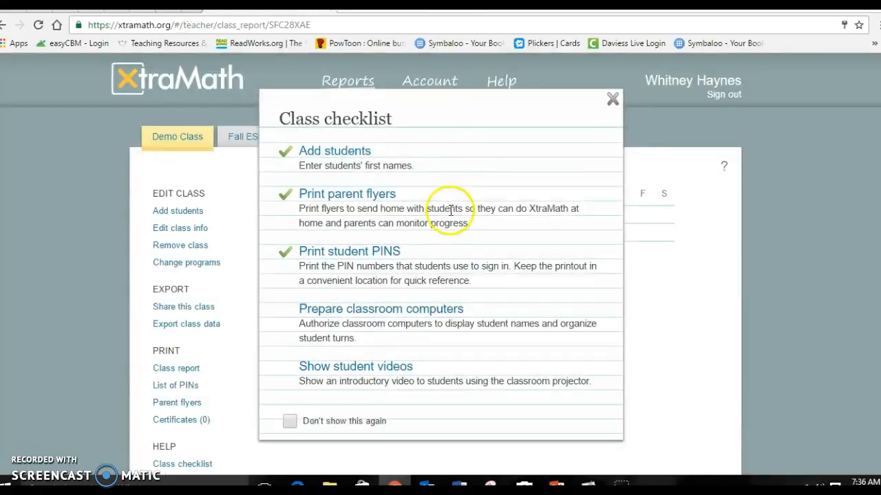
- Start the Prepare classroom computers step, dismissing its setup video and the checklist
click(360, 314)
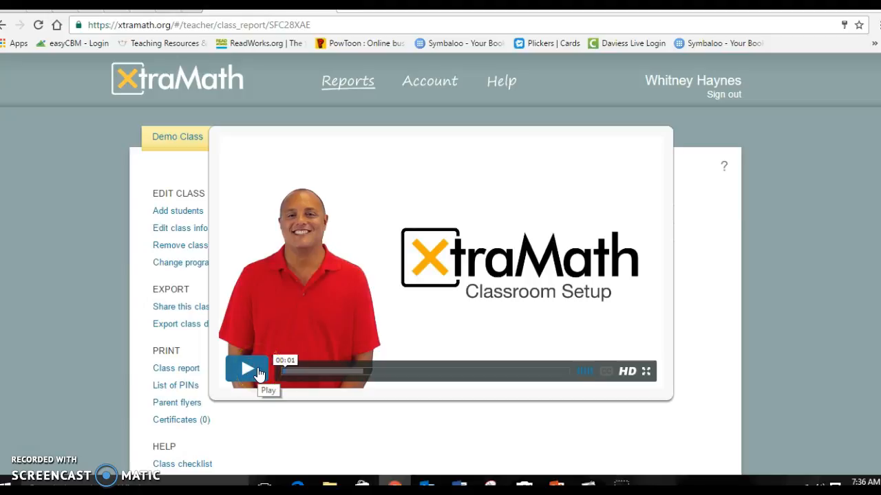
click(739, 221)
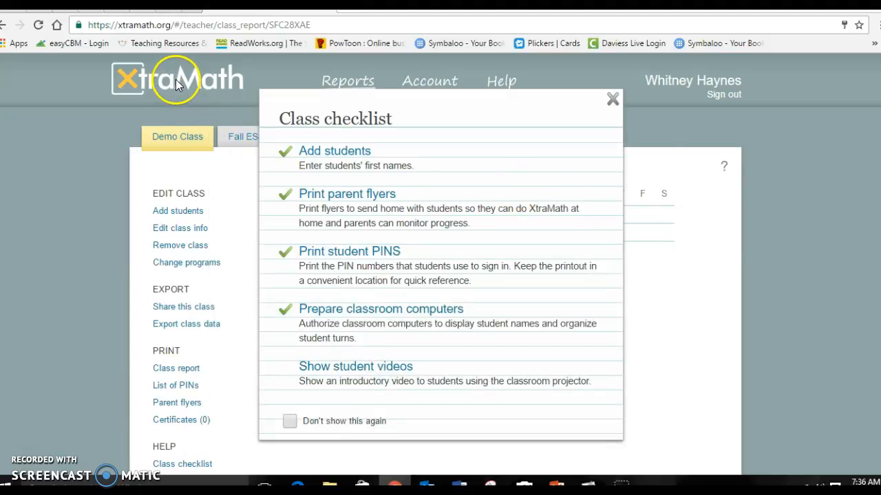
click(177, 93)
- Authorize this computer under Sign In > Classroom > Other using the saved teacher login
click(179, 89)
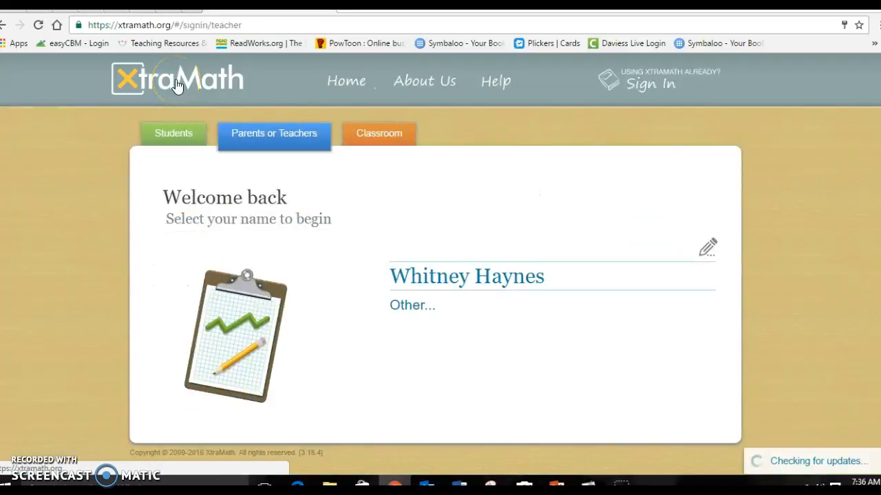
click(386, 133)
click(415, 331)
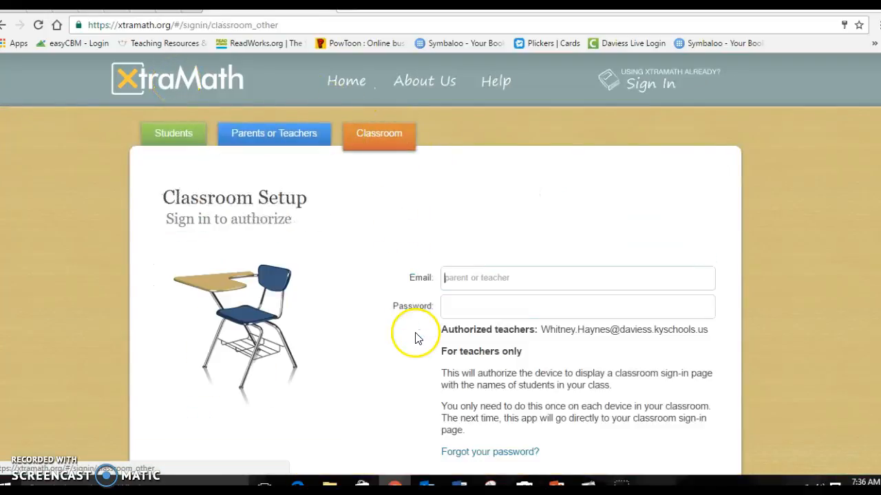
click(542, 280)
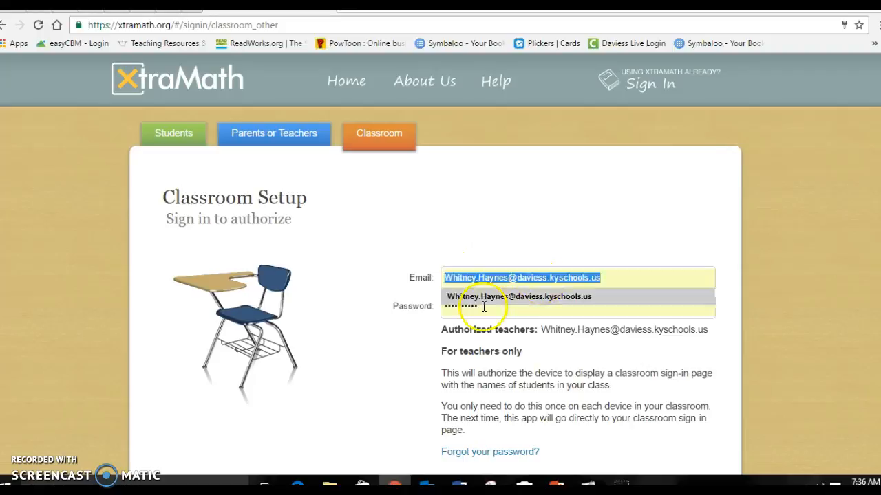
click(487, 301)
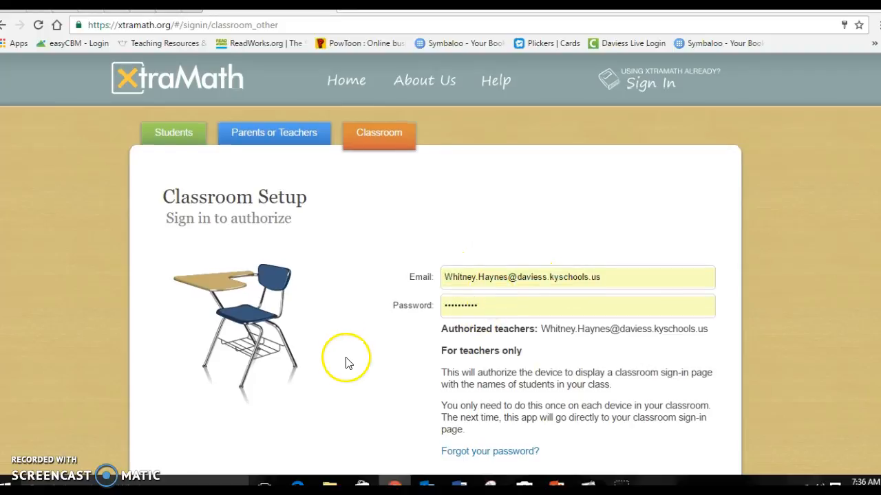
scroll(346, 364, down, 2)
click(458, 415)
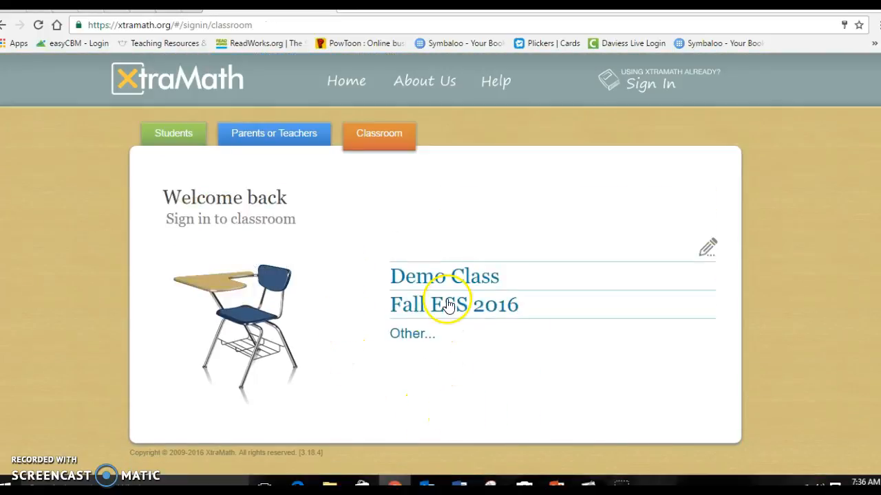
- Open the Demo Class student sign-in page
click(413, 310)
click(253, 153)
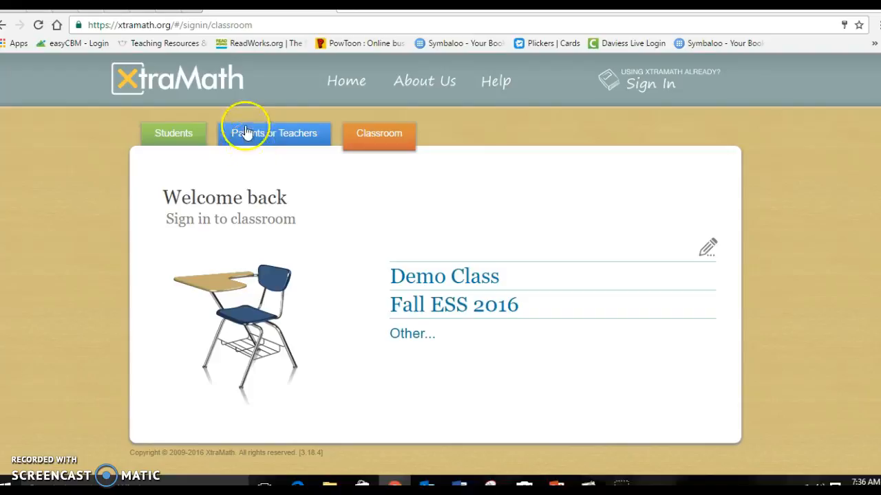
click(443, 279)
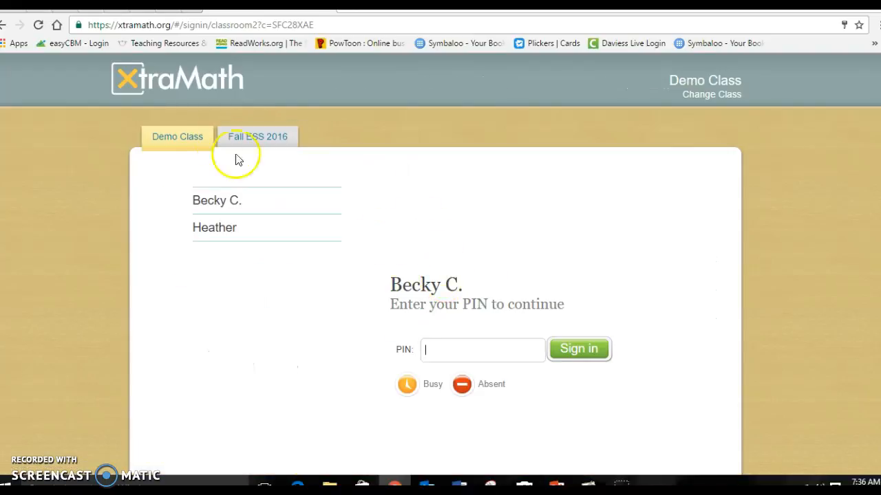
- Return to the home page and sign back in as the teacher
click(128, 76)
click(633, 87)
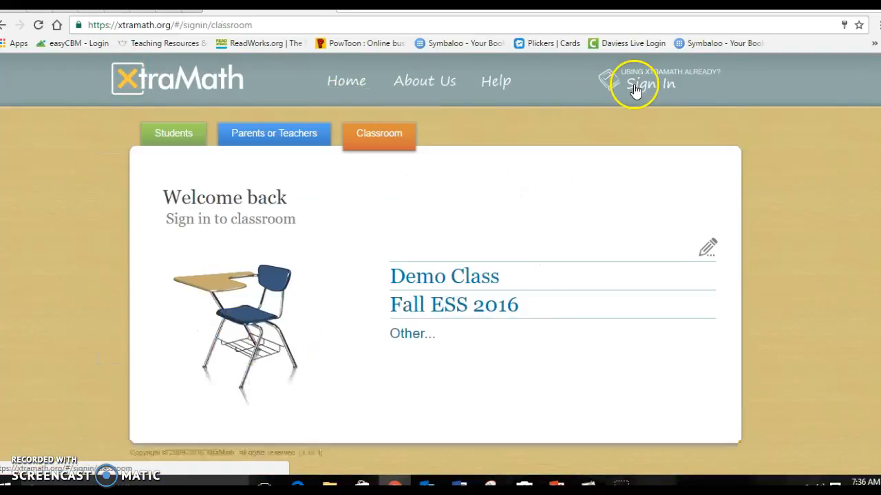
click(301, 138)
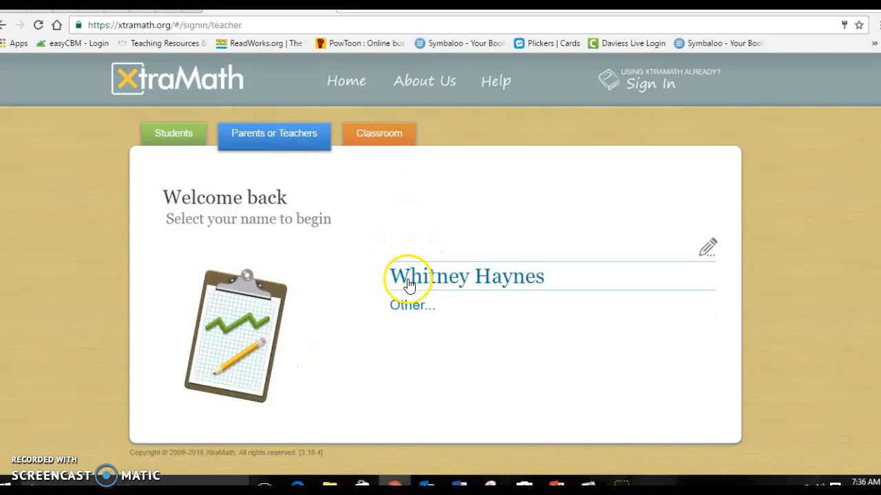
click(409, 285)
scroll(406, 282, down, 1)
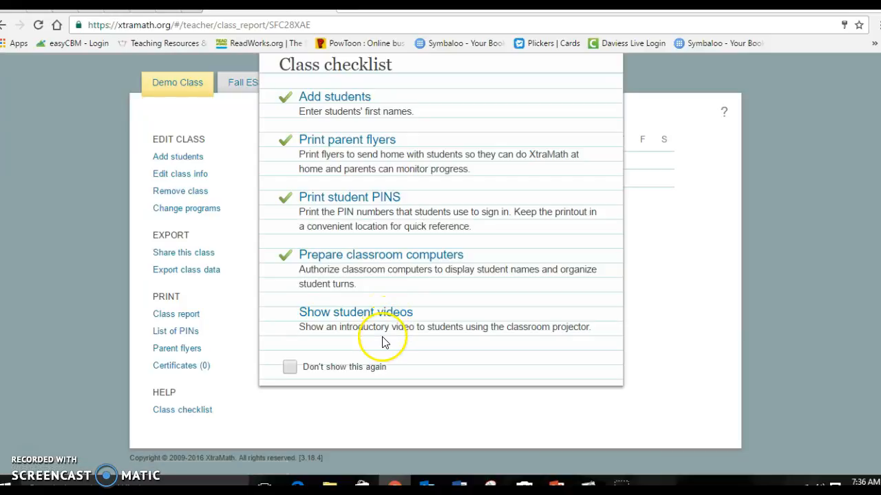
- Close the Demo Class checklist and scroll the report showing both students
drag(302, 325, 584, 327)
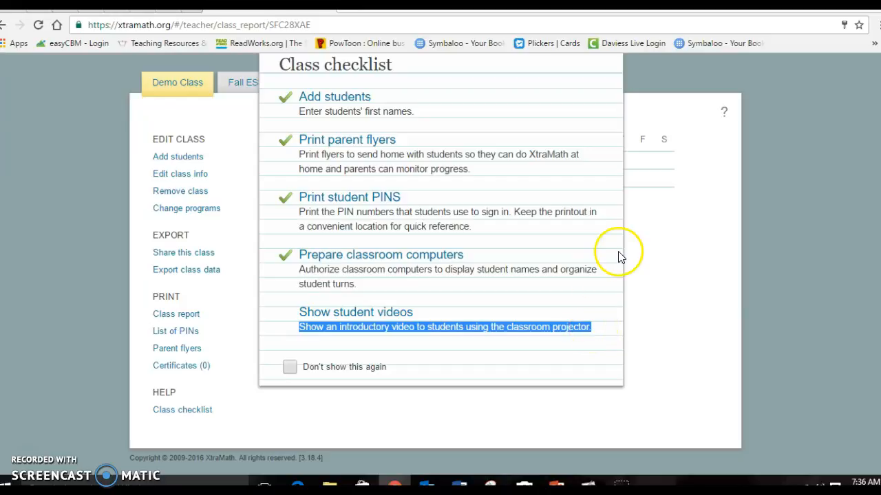
click(672, 261)
scroll(672, 261, up, 1)
scroll(324, 280, down, 1)
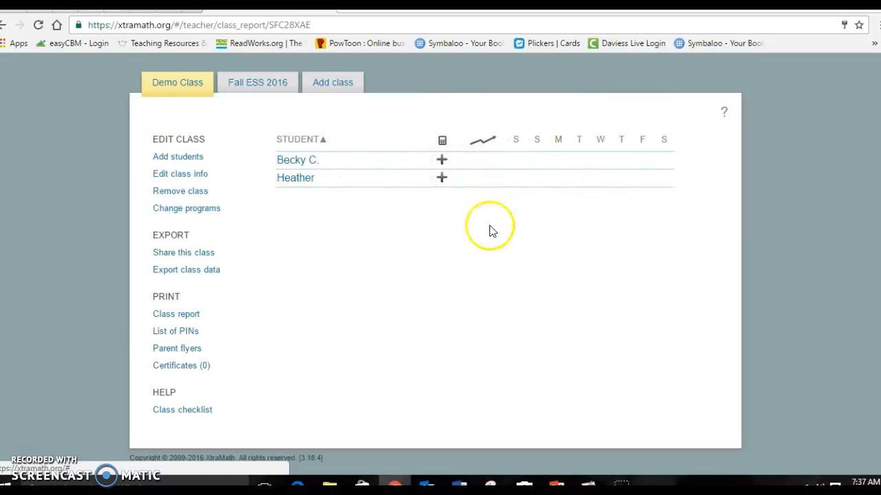
- Check Class report printing (cancelled) and the Certificates (0) page, then go back
click(183, 319)
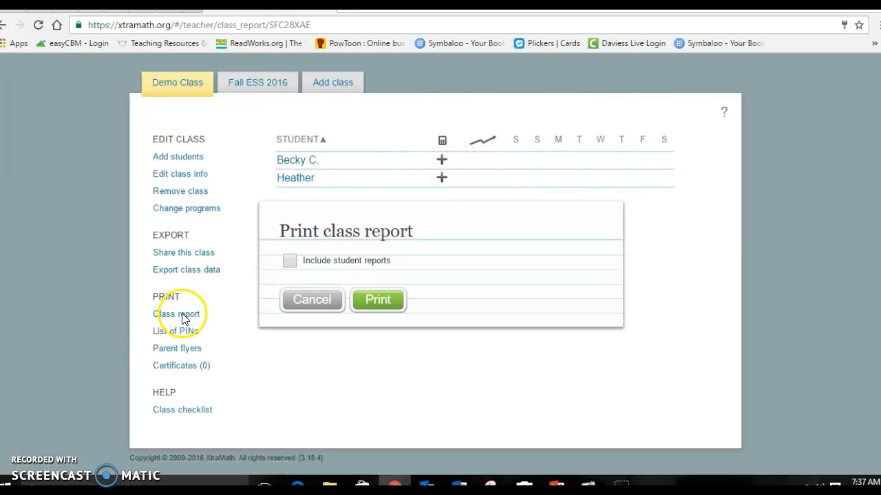
click(318, 301)
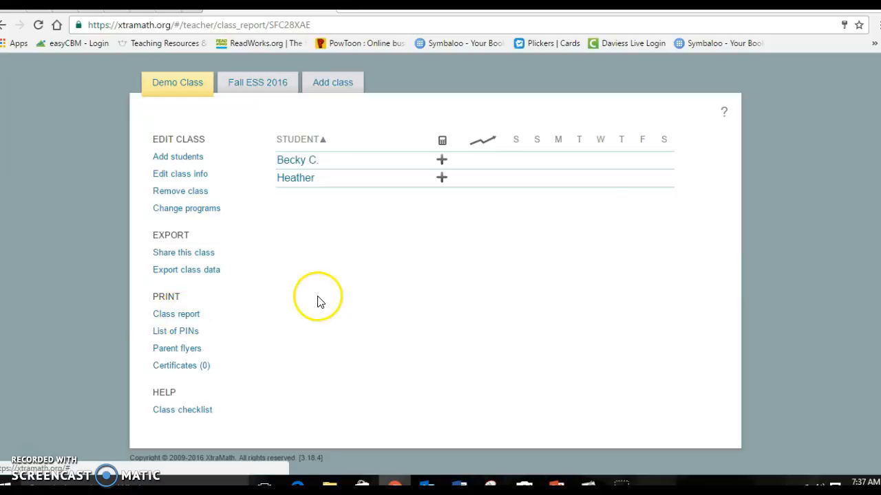
click(174, 370)
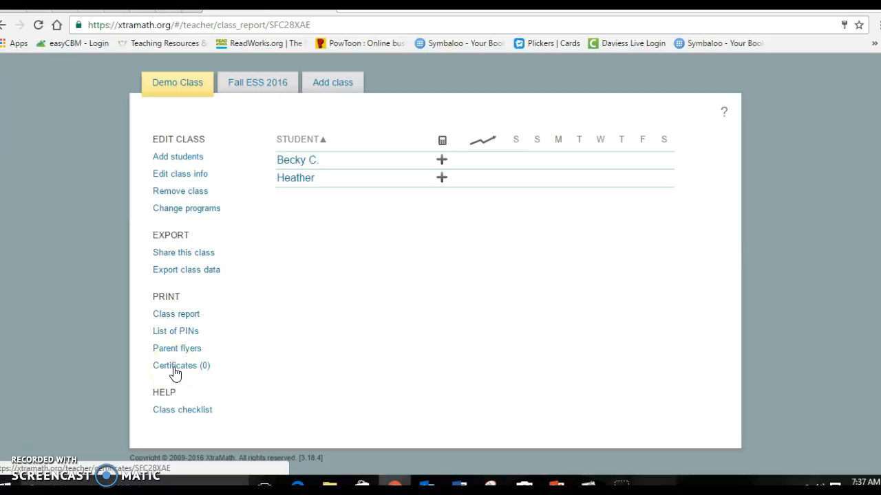
click(174, 368)
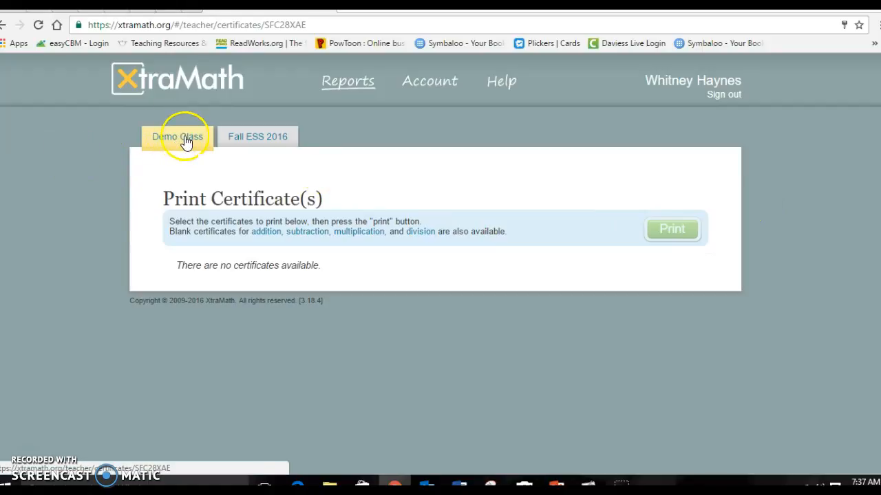
click(3, 25)
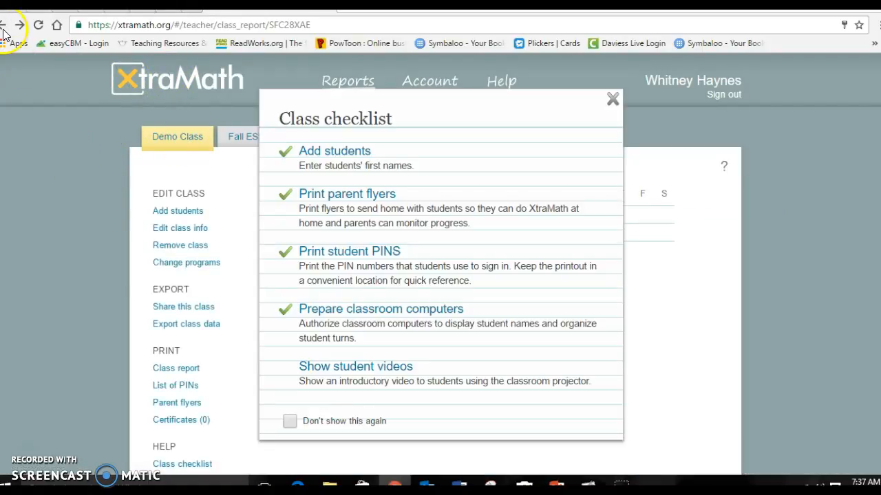
- Close the checklist and open the Fall ESS 2016 class
click(613, 99)
scroll(213, 353, down, 1)
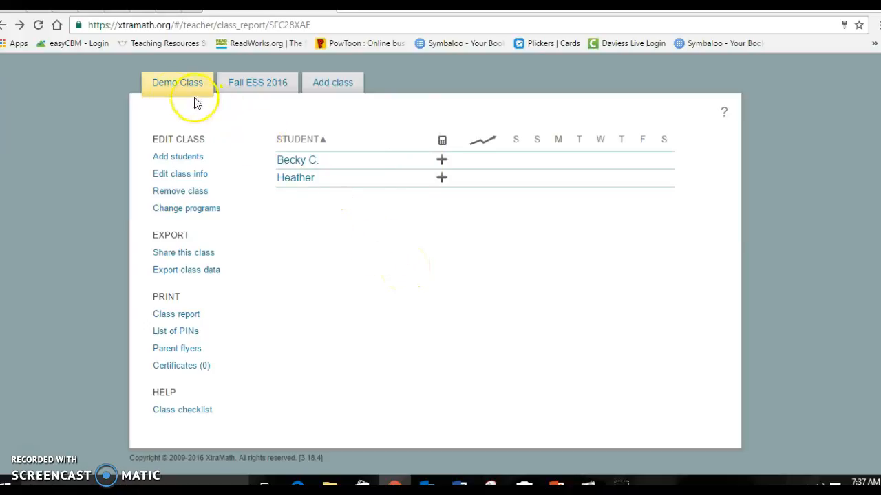
click(235, 90)
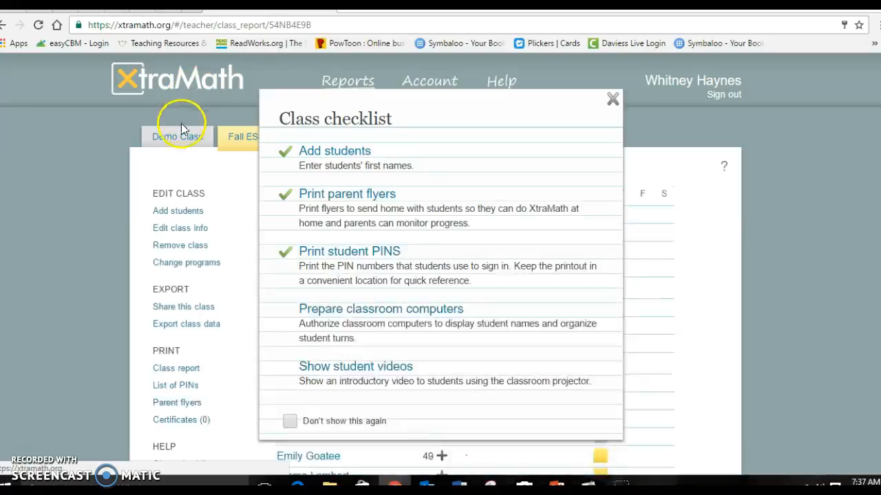
- Switch back to Demo Class, glance at the Add class form, and close the checklist
click(608, 103)
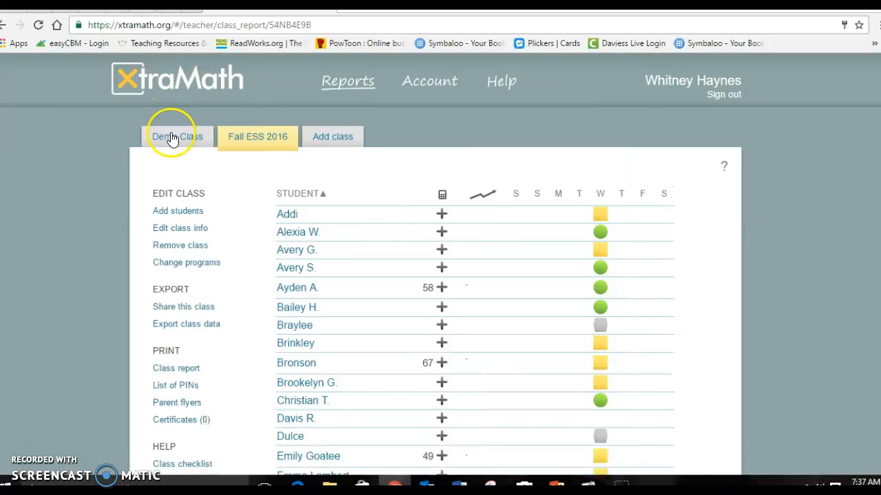
click(172, 137)
click(612, 100)
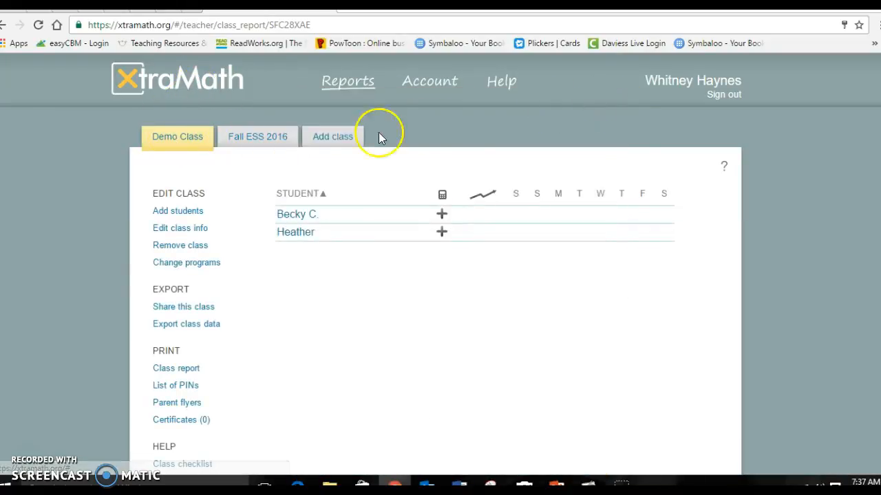
click(330, 140)
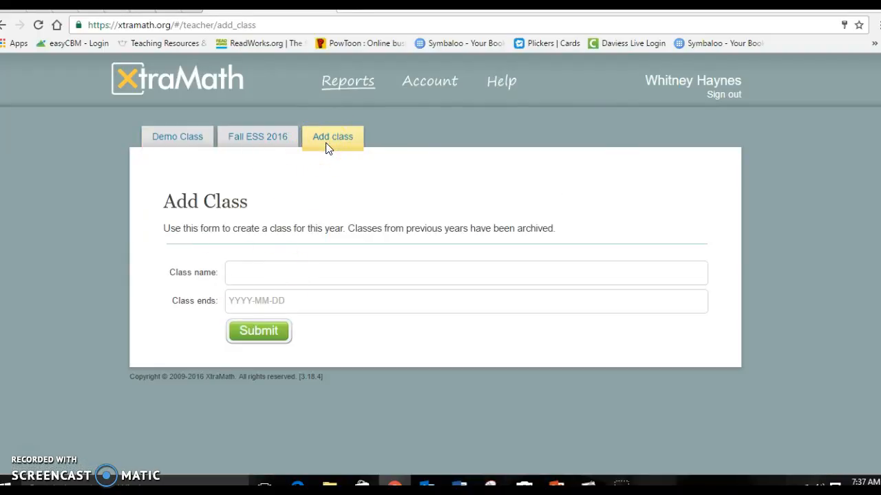
click(163, 138)
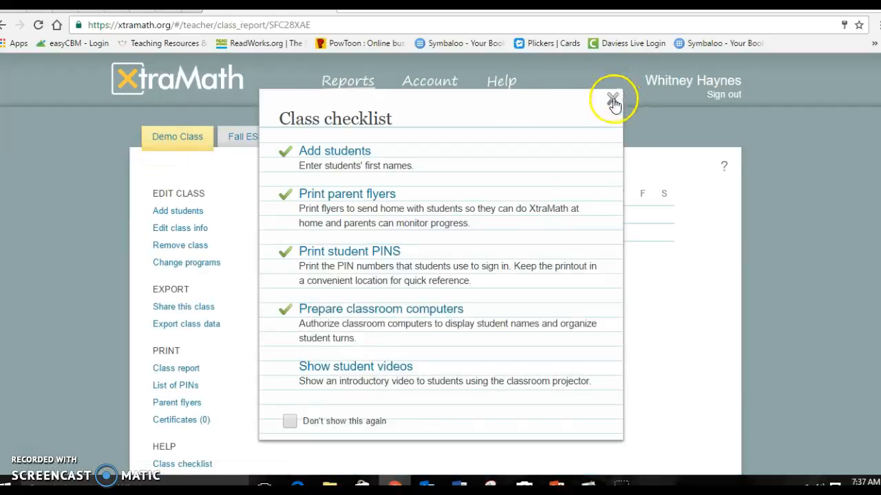
click(613, 97)
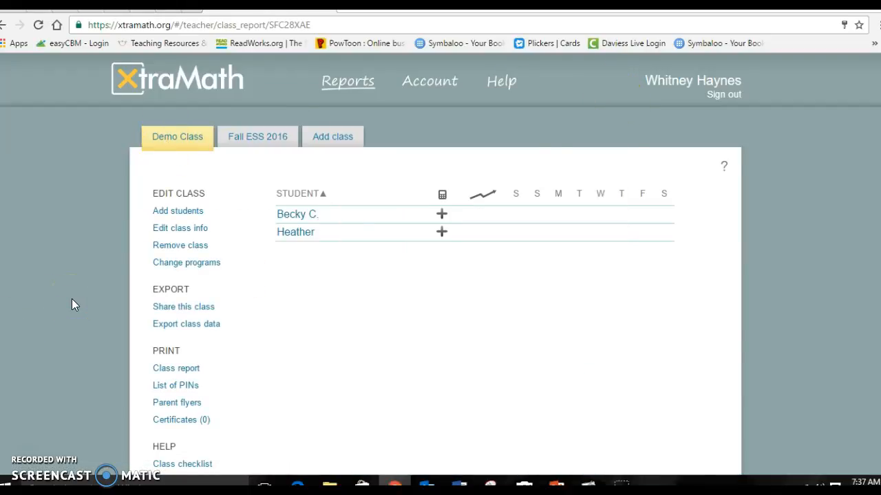